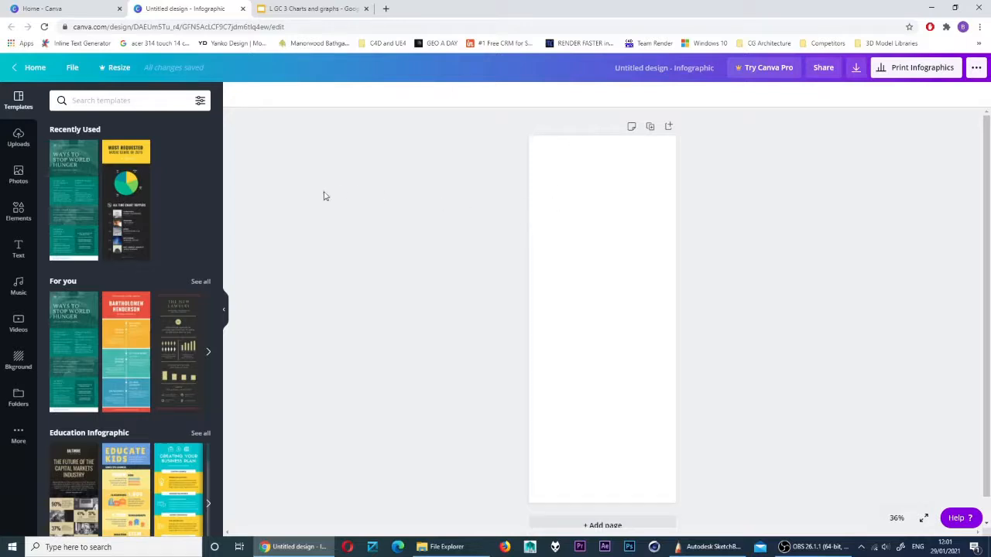
Search the stock photos for 'jungle' and place the first jungle photo on the page
{"action": "left_click", "coordinate": [18, 175]}
{"action": "left_click", "coordinate": [84, 102]}
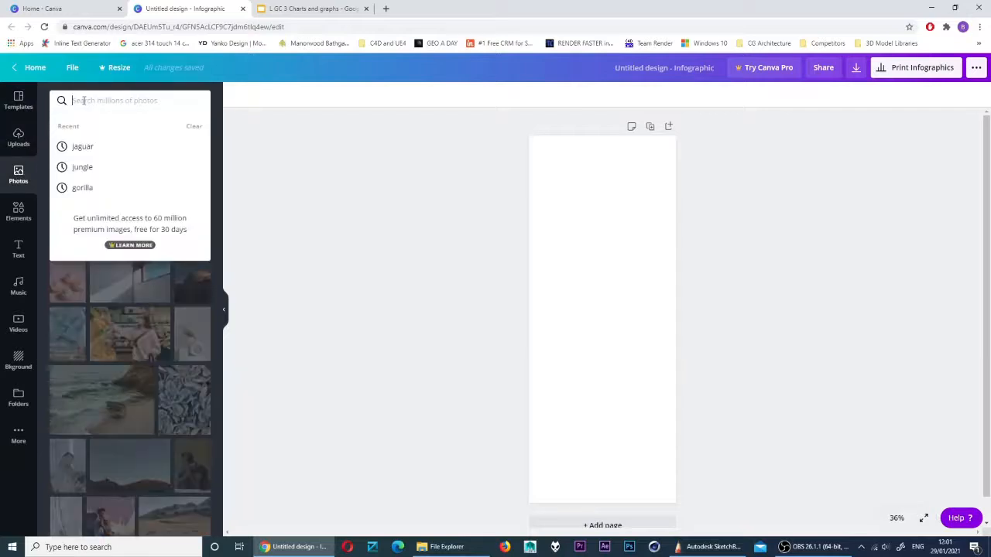
{"action": "type", "text": "jungle"}
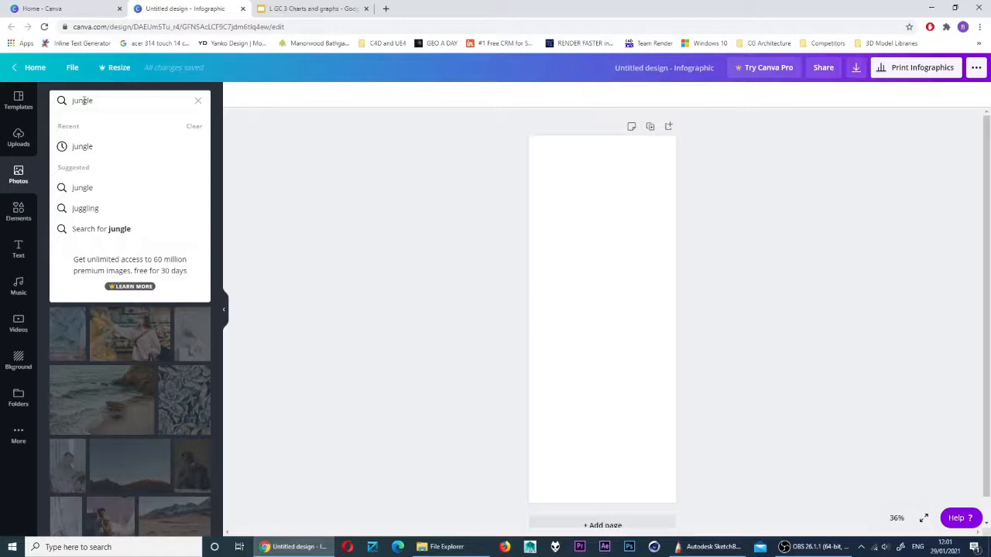
{"action": "key", "text": "Return"}
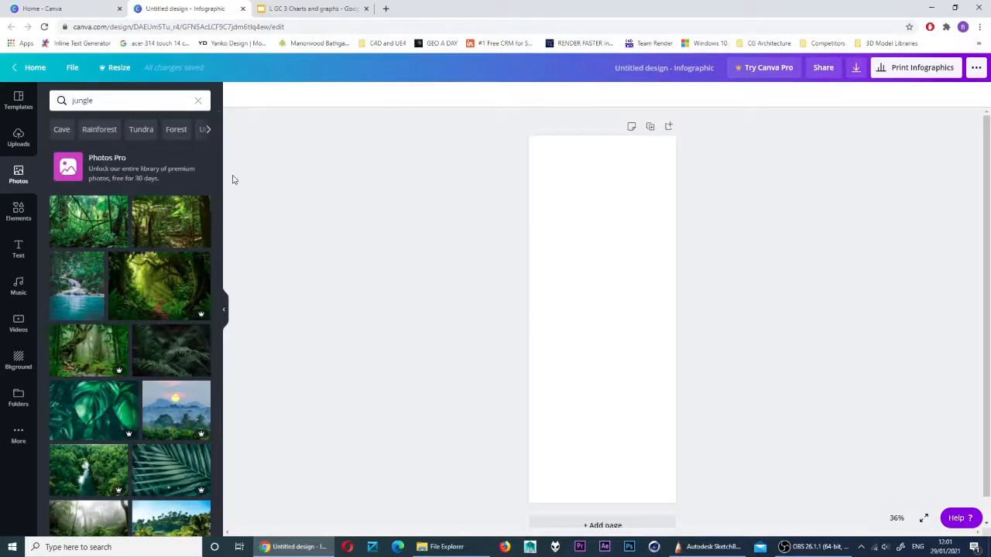
{"action": "left_click_drag", "start_coordinate": [222, 170], "coordinate": [215, 150]}
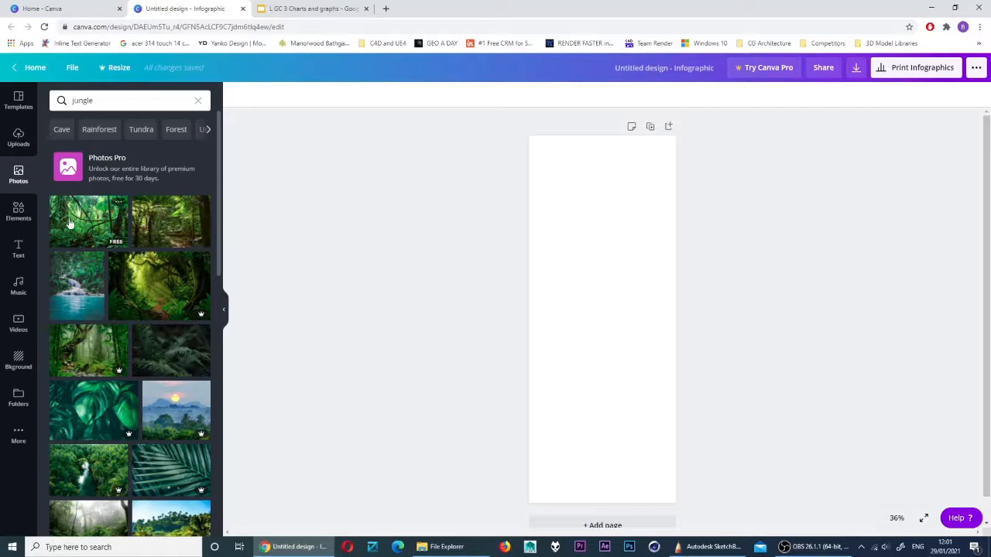
{"action": "left_click_drag", "start_coordinate": [71, 218], "coordinate": [570, 256]}
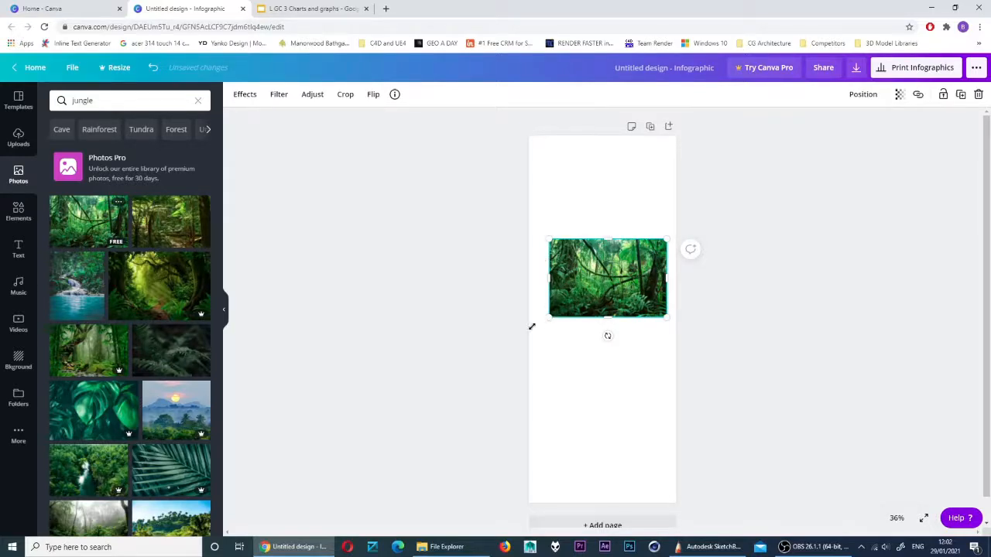
Enlarge and reframe the jungle photo to cover the whole page, then bring up the SketchBook thumbnail sketch
{"action": "left_click_drag", "start_coordinate": [532, 327], "coordinate": [324, 448]}
{"action": "left_click_drag", "start_coordinate": [667, 240], "coordinate": [828, 142]}
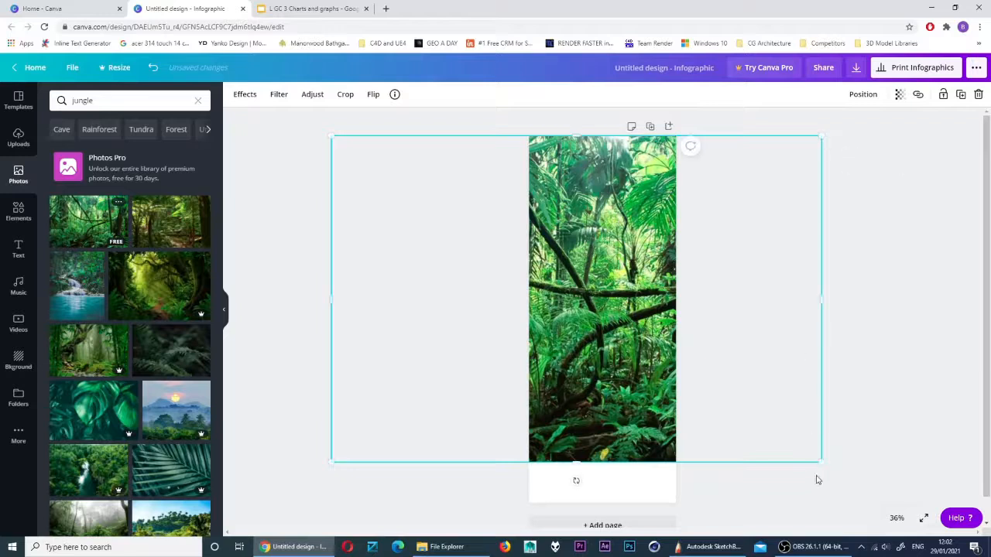
{"action": "left_click_drag", "start_coordinate": [820, 462], "coordinate": [876, 516]}
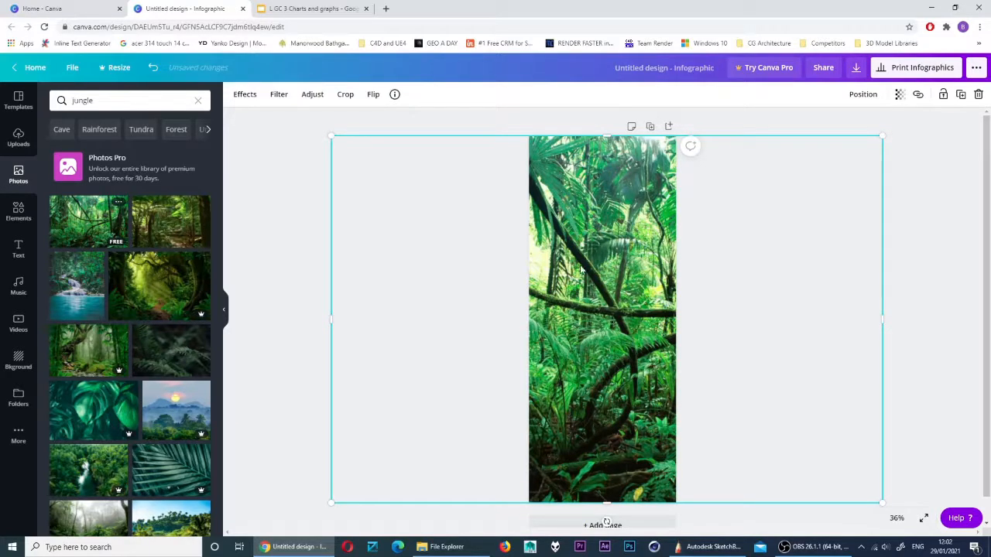
{"action": "left_click_drag", "start_coordinate": [614, 311], "coordinate": [593, 314]}
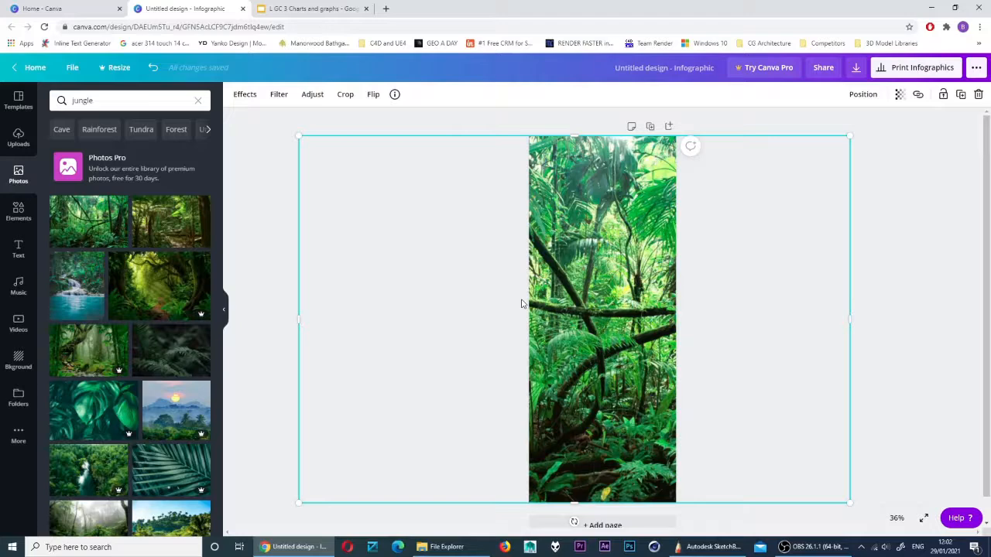
{"action": "left_click_drag", "start_coordinate": [444, 334], "coordinate": [621, 329]}
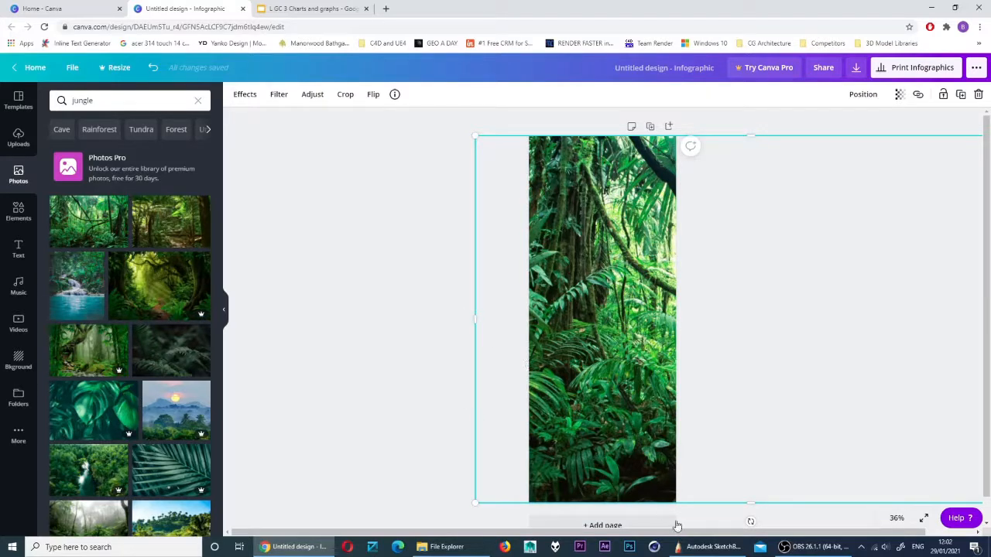
{"action": "left_click", "coordinate": [709, 547]}
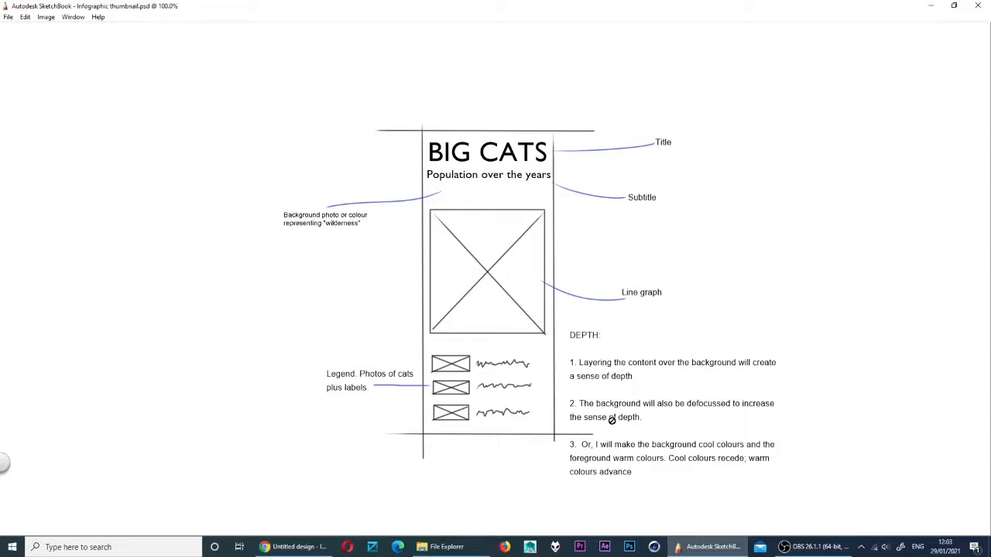
Switch from the SketchBook reference sketch back to the Canva design
{"action": "left_click", "coordinate": [299, 547]}
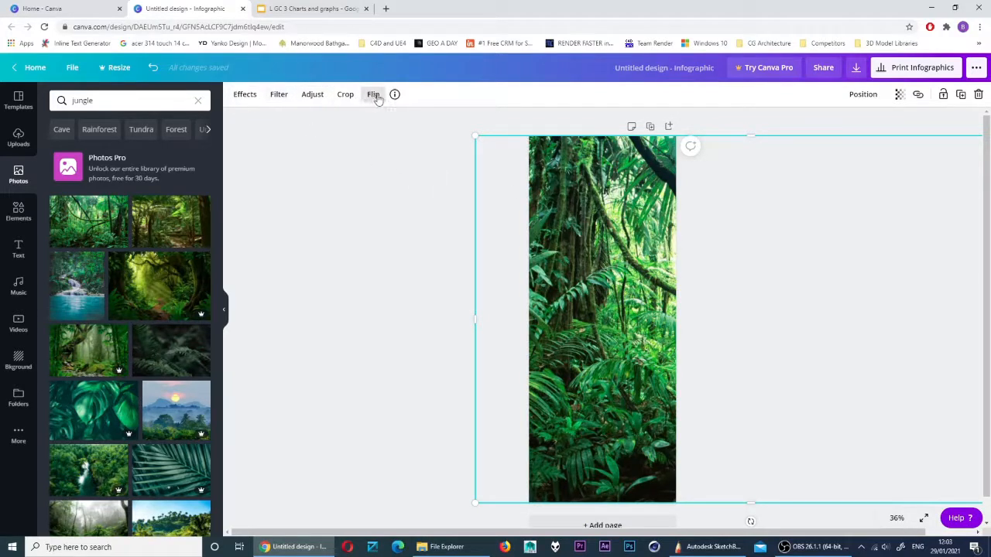
Set the jungle background photo's Blur to 13, leaving its crop unchanged
{"action": "left_click", "coordinate": [249, 98]}
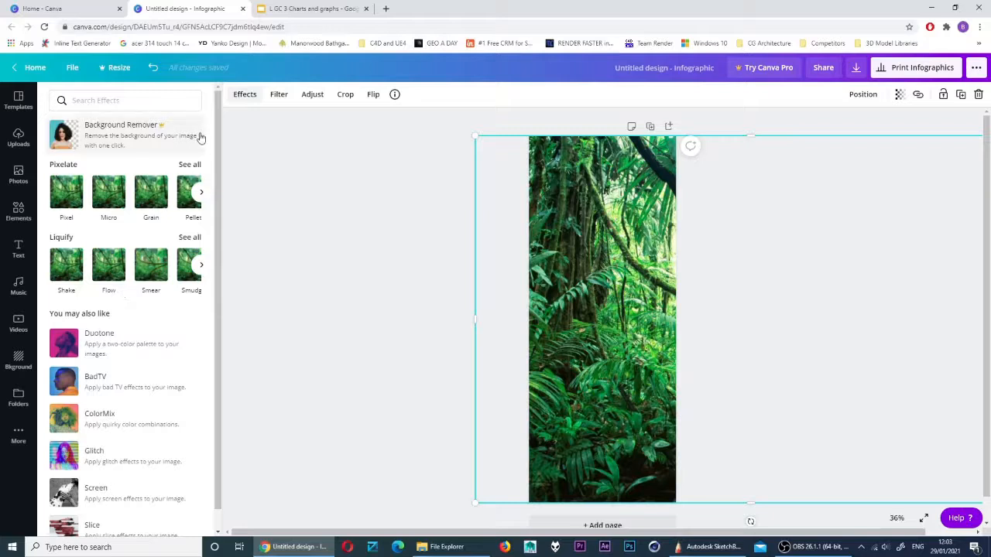
{"action": "left_click", "coordinate": [276, 97]}
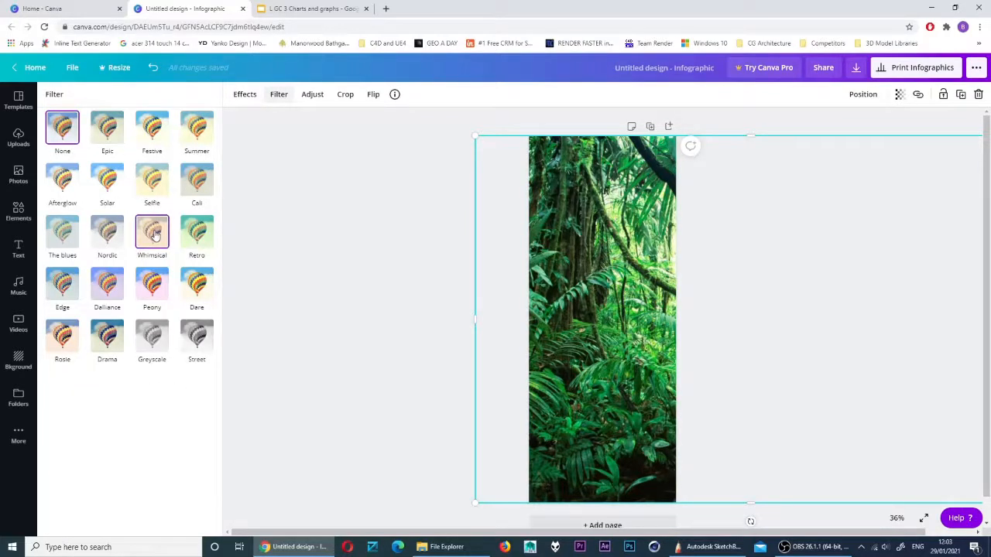
{"action": "left_click", "coordinate": [313, 96]}
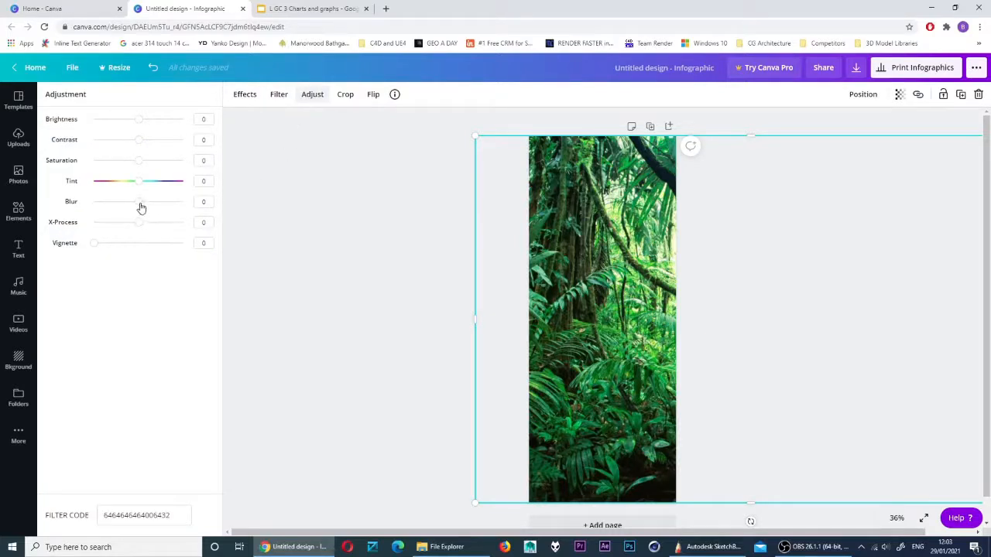
{"action": "left_click_drag", "start_coordinate": [142, 207], "coordinate": [144, 207]}
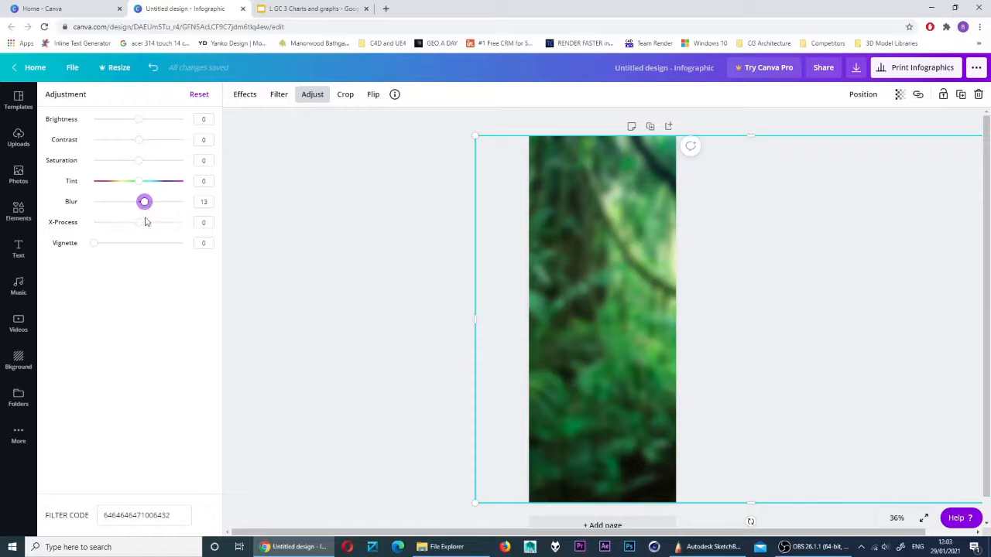
{"action": "left_click", "coordinate": [346, 94]}
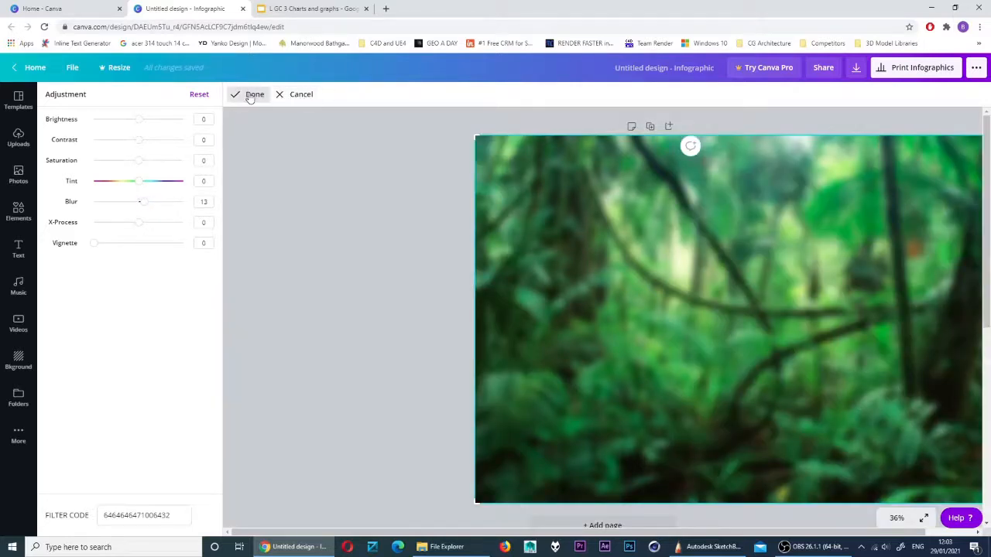
{"action": "left_click", "coordinate": [297, 94]}
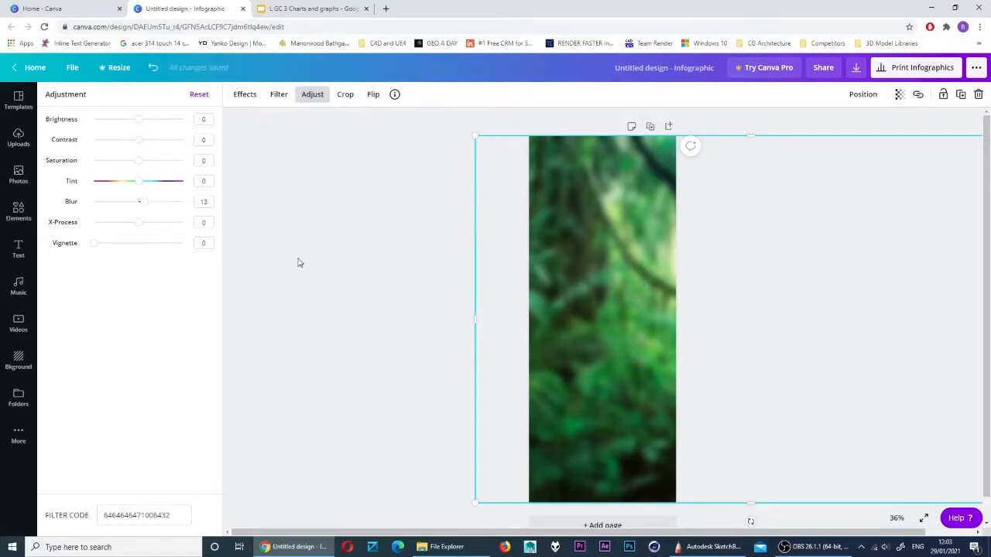
{"action": "left_click", "coordinate": [309, 180]}
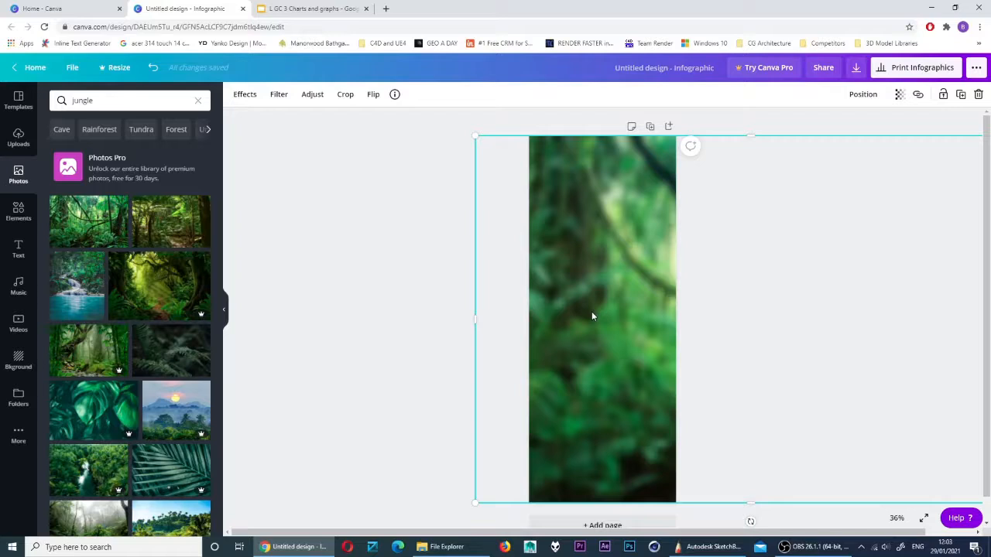
Add a heading-plus-subtitle text combination from the Text library to the top of the page
{"action": "left_click", "coordinate": [18, 250]}
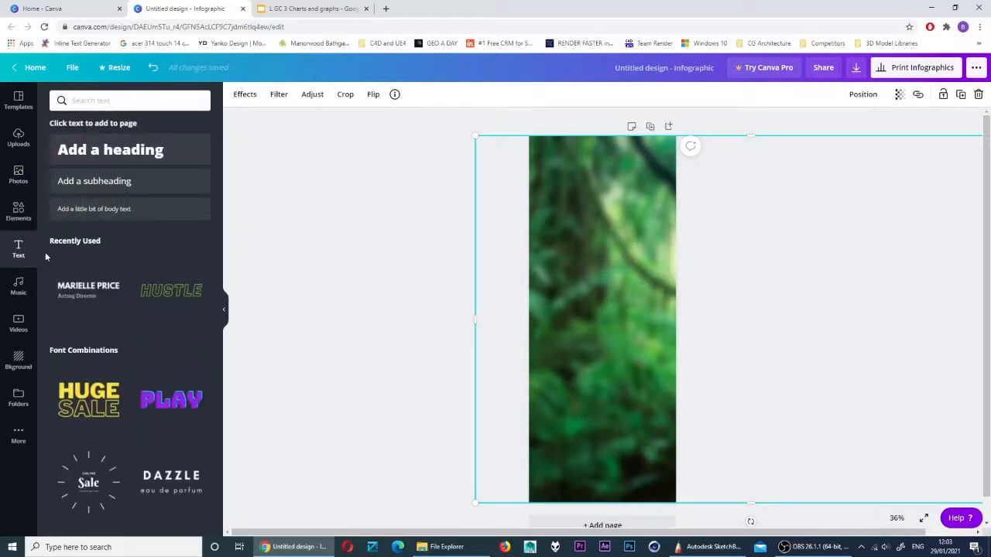
{"action": "scroll", "coordinate": [116, 267], "scroll_direction": "down", "scroll_amount": 3}
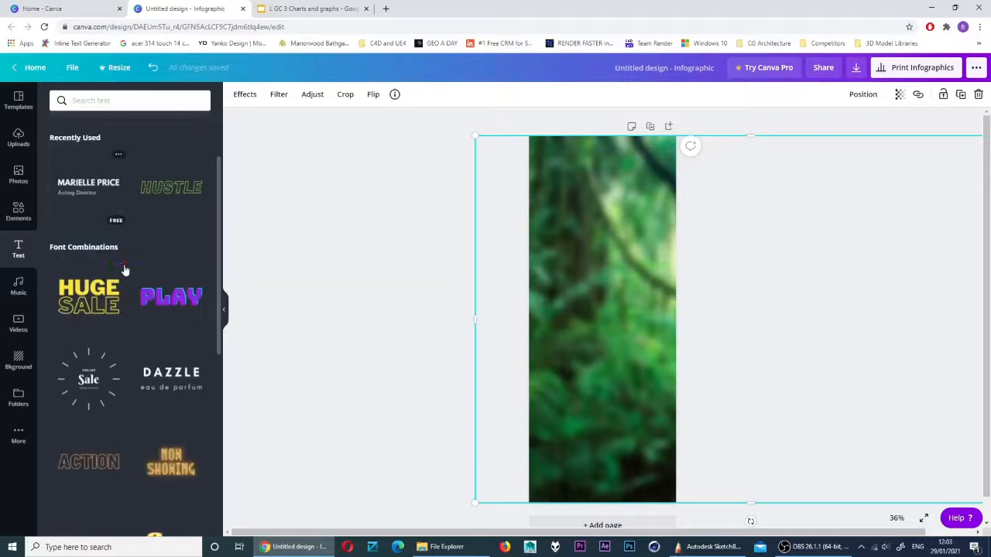
{"action": "scroll", "coordinate": [126, 268], "scroll_direction": "down", "scroll_amount": 4}
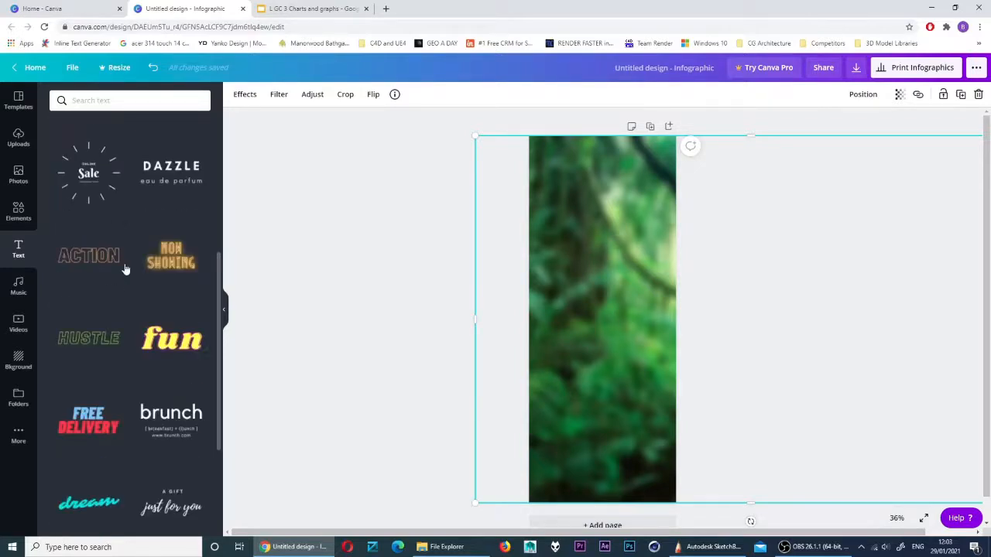
{"action": "scroll", "coordinate": [125, 269], "scroll_direction": "down", "scroll_amount": 3}
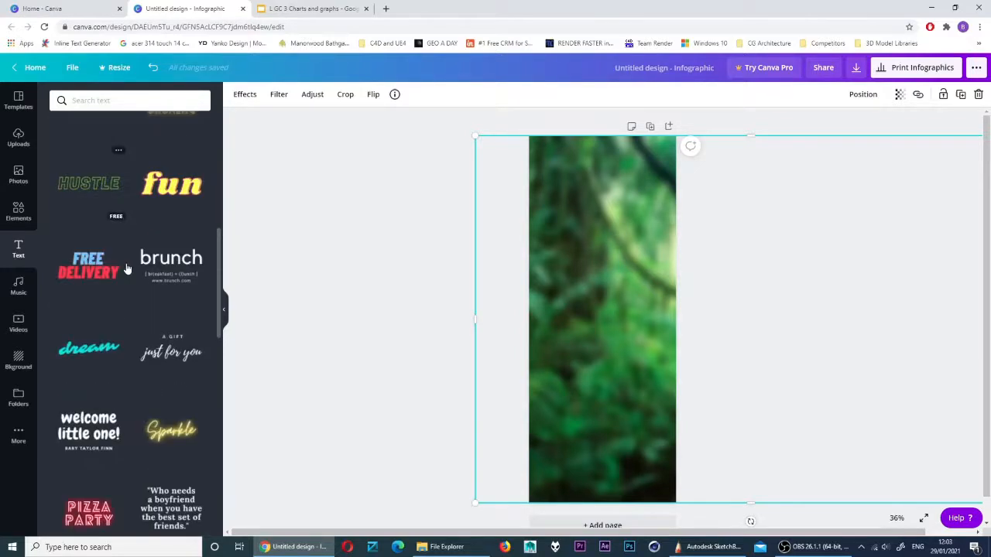
{"action": "scroll", "coordinate": [129, 262], "scroll_direction": "down", "scroll_amount": 5}
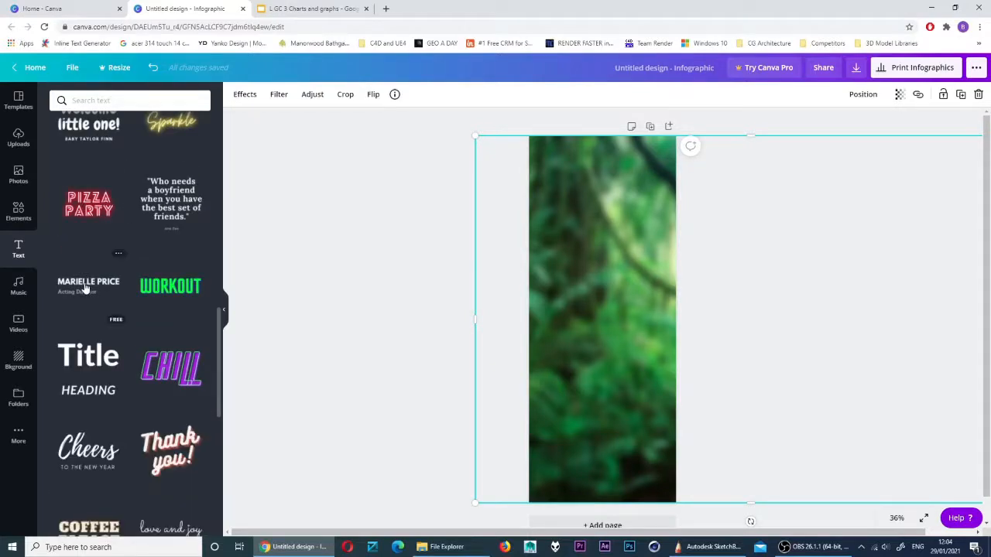
{"action": "left_click_drag", "start_coordinate": [82, 290], "coordinate": [572, 185]}
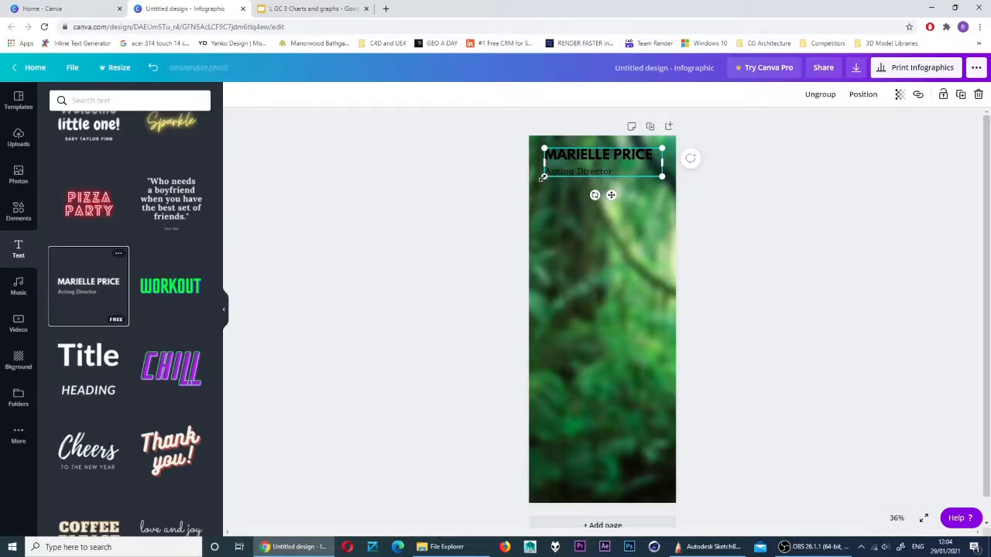
Widen the text block and change its lines to 'BIG CATS' and 'Populations over the years'
{"action": "left_click_drag", "start_coordinate": [542, 177], "coordinate": [533, 180]}
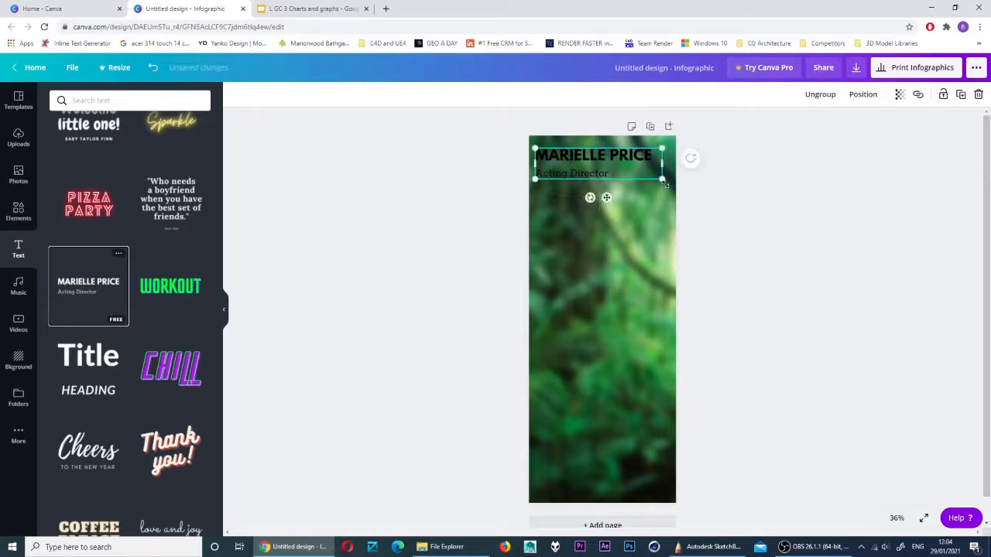
{"action": "left_click_drag", "start_coordinate": [663, 179], "coordinate": [670, 183]}
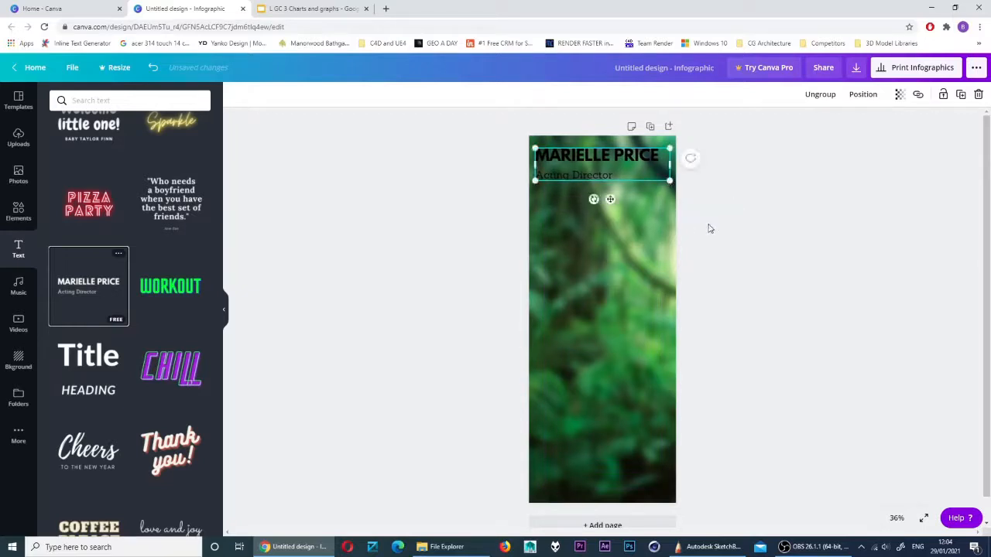
{"action": "double_click", "coordinate": [588, 158]}
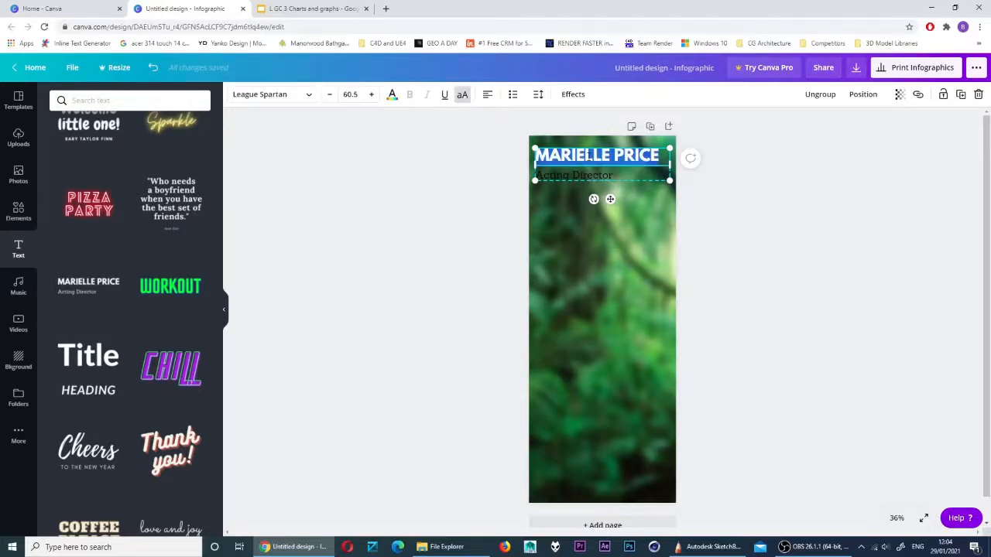
{"action": "type", "text": "BIG CATS"}
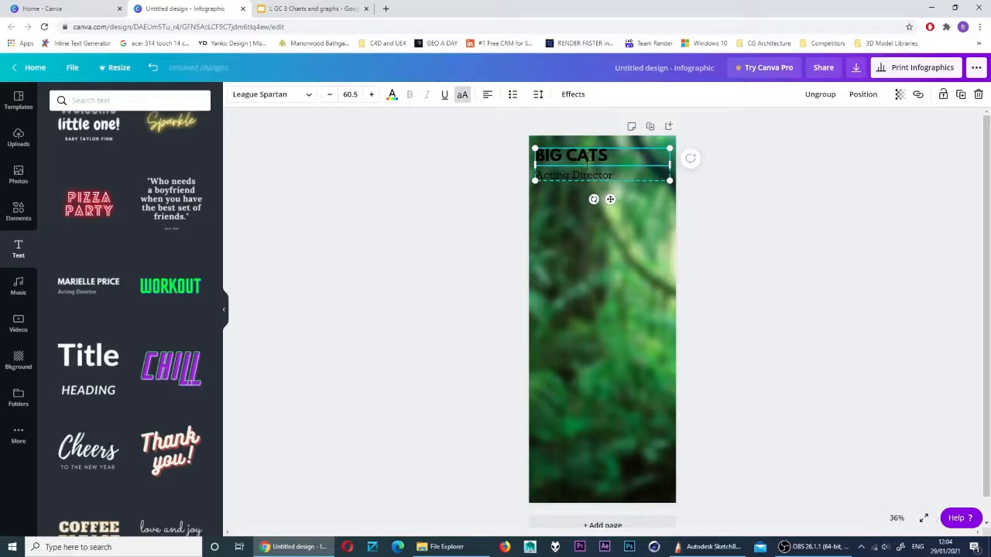
{"action": "double_click", "coordinate": [582, 177]}
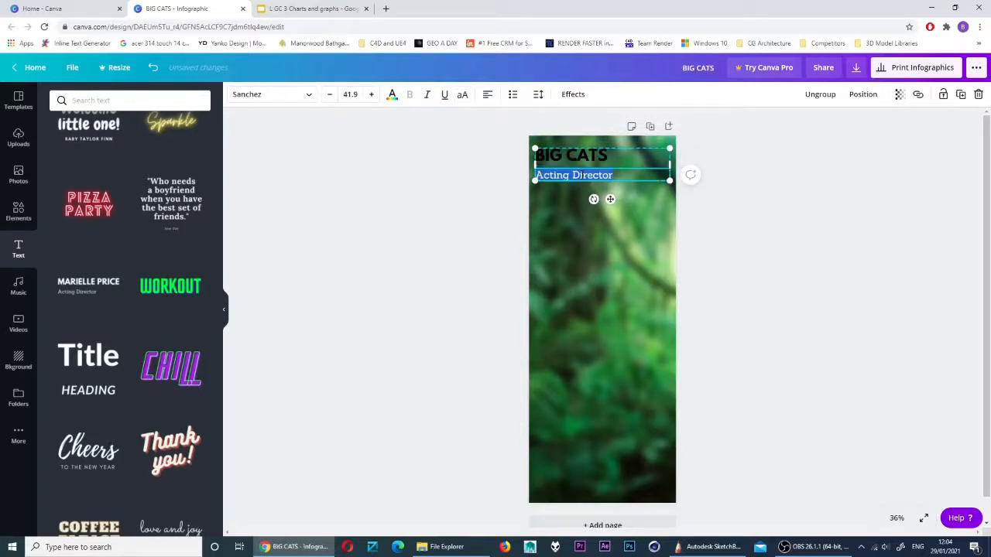
{"action": "key", "text": "BackSpace"}
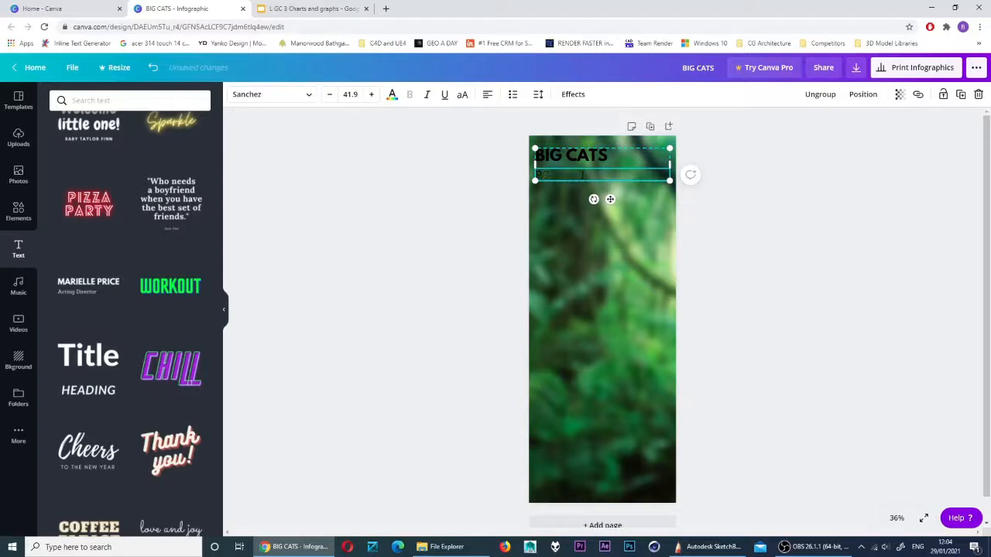
{"action": "type", "text": "Populations over the y"}
{"action": "type", "text": "ears"}
Colour both the BIG CATS heading and the subtitle peach and centre-align them
{"action": "left_click", "coordinate": [570, 157]}
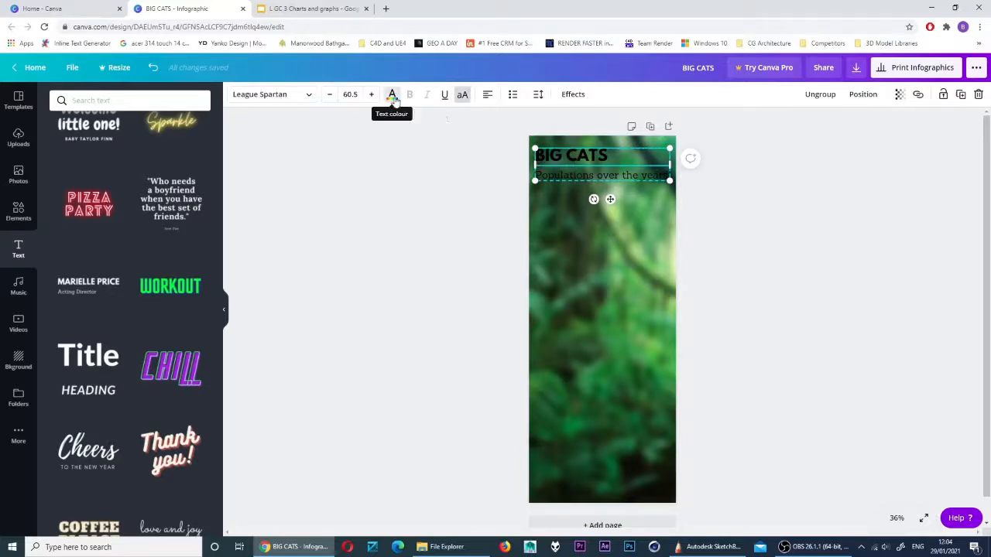
{"action": "left_click", "coordinate": [391, 94]}
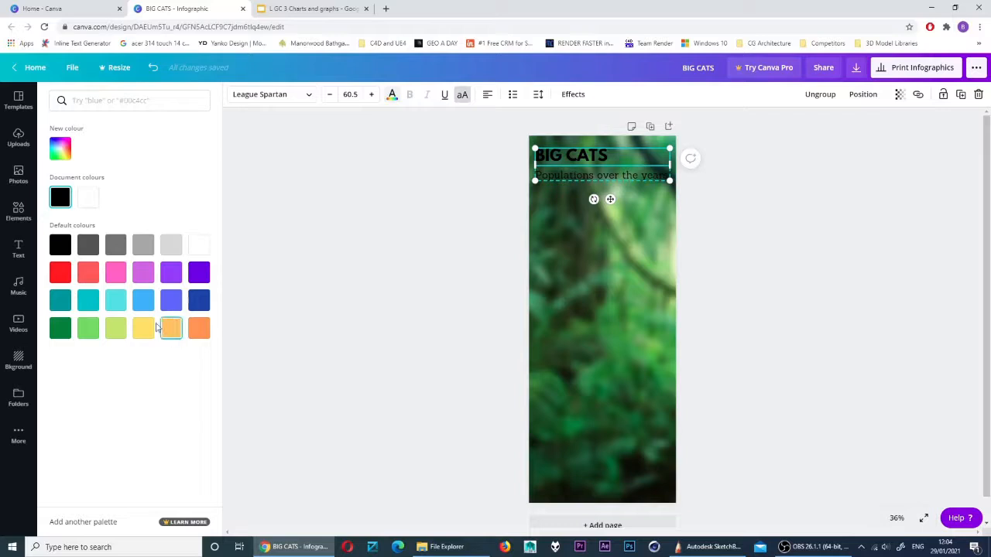
{"action": "left_click", "coordinate": [170, 329]}
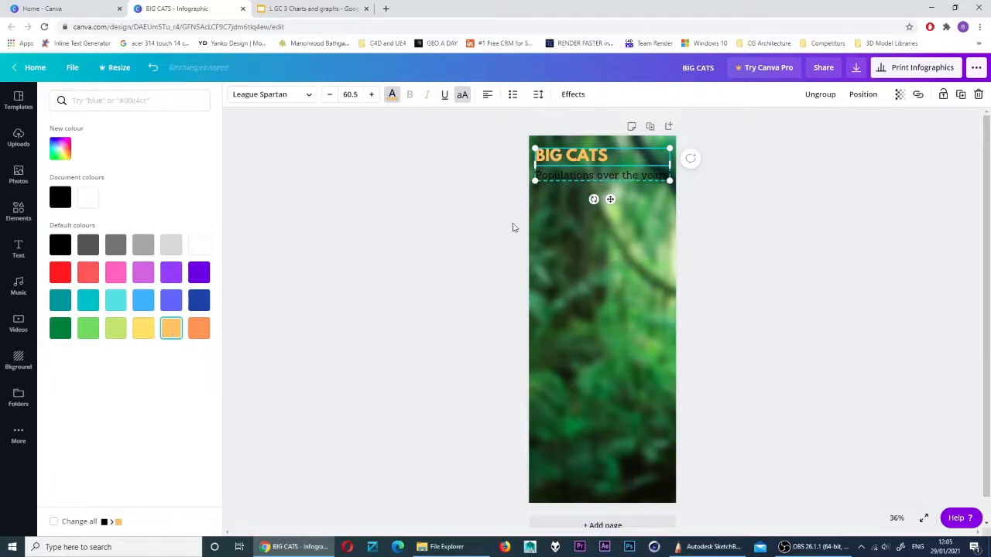
{"action": "left_click", "coordinate": [576, 178]}
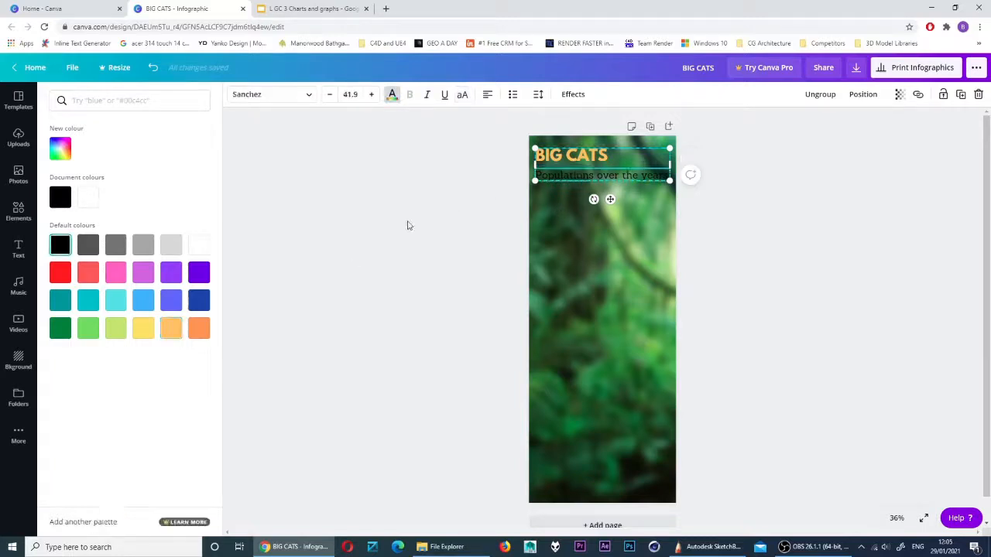
{"action": "left_click", "coordinate": [171, 330]}
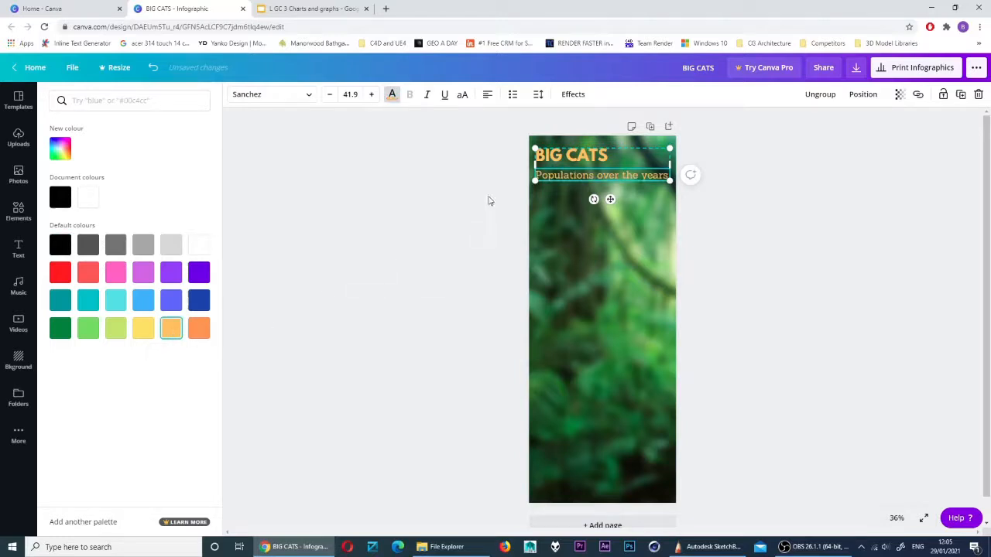
{"action": "left_click", "coordinate": [569, 164]}
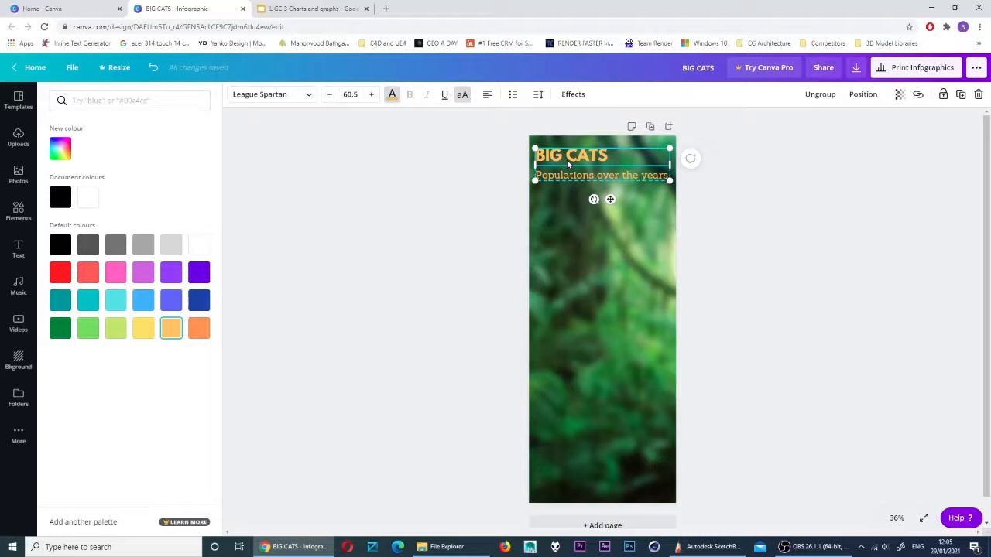
{"action": "left_click", "coordinate": [487, 95]}
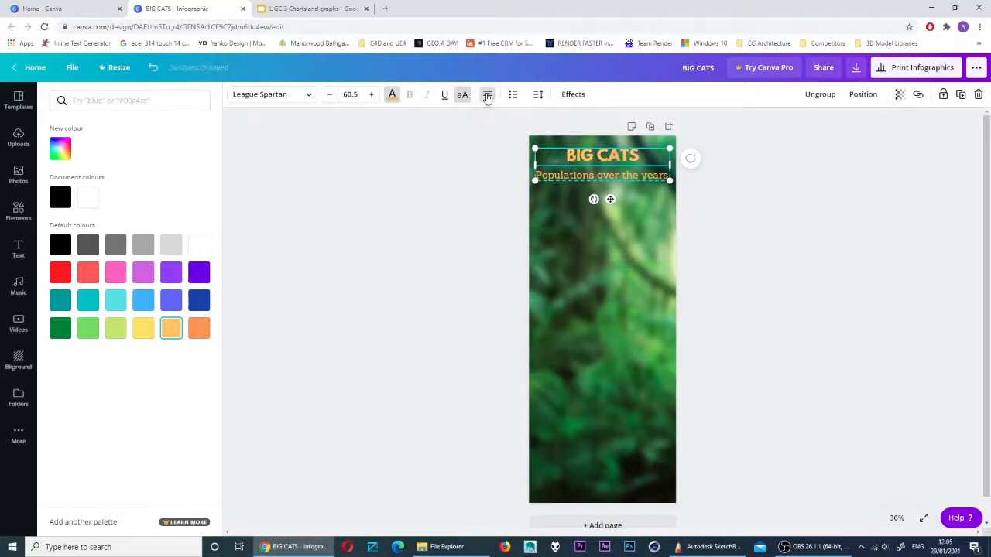
{"action": "left_click", "coordinate": [554, 176]}
{"action": "left_click", "coordinate": [488, 96]}
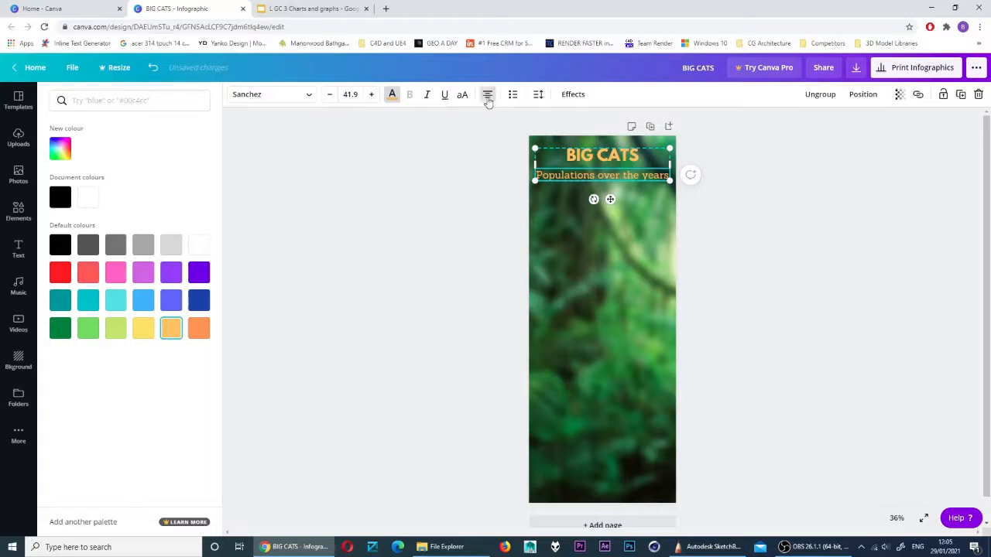
Set the BIG CATS heading to size 110 and position the title group at the page top
{"action": "left_click", "coordinate": [584, 164]}
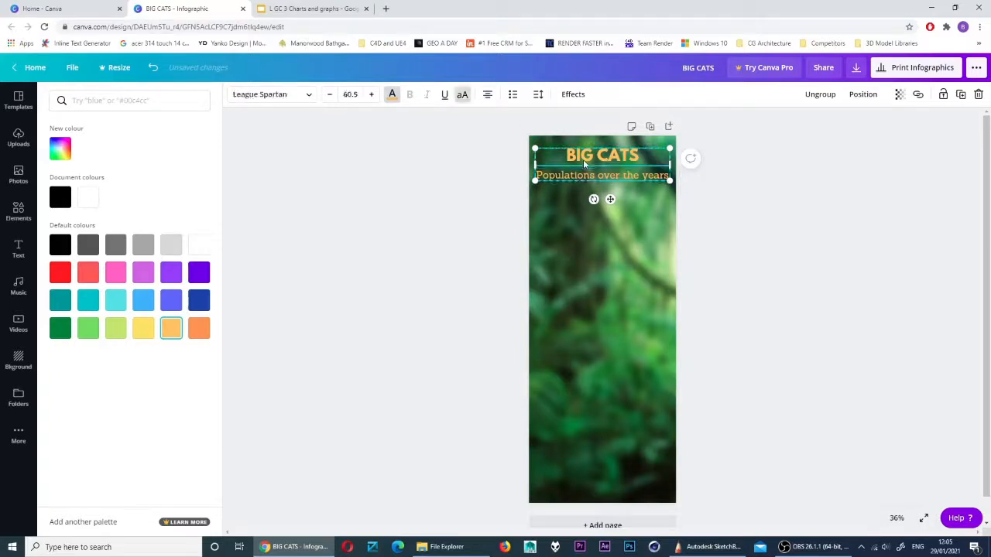
{"action": "left_click", "coordinate": [351, 95]}
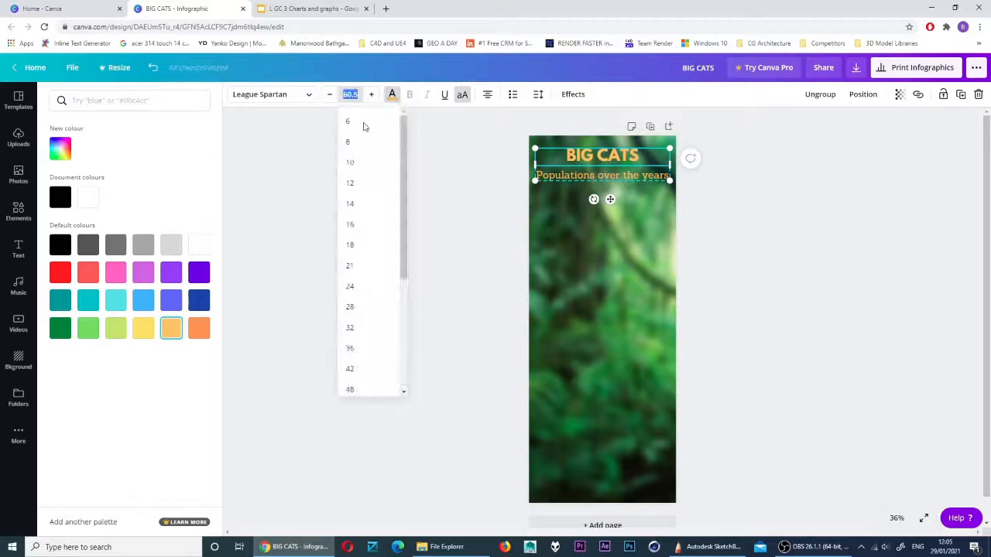
{"action": "left_click_drag", "start_coordinate": [403, 199], "coordinate": [397, 328]}
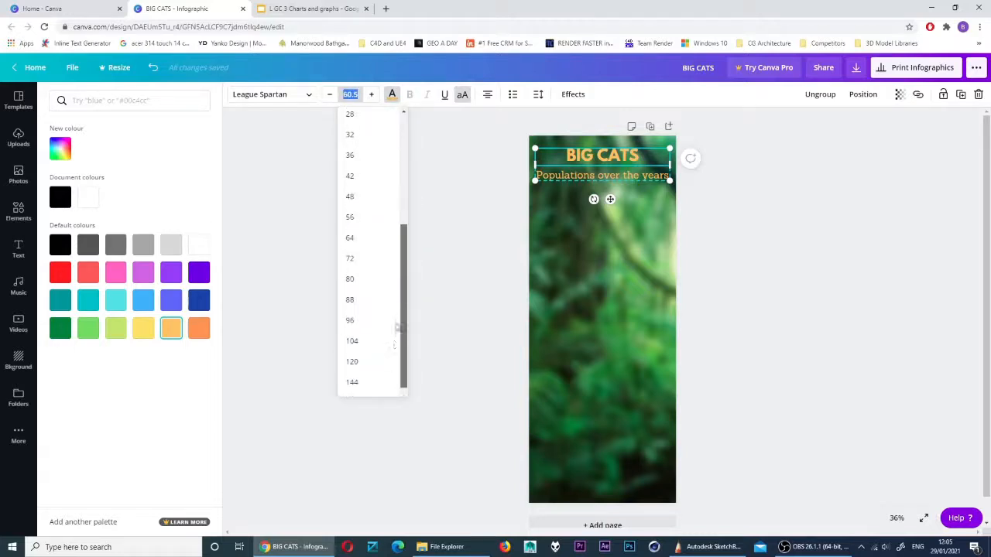
{"action": "left_click", "coordinate": [364, 362]}
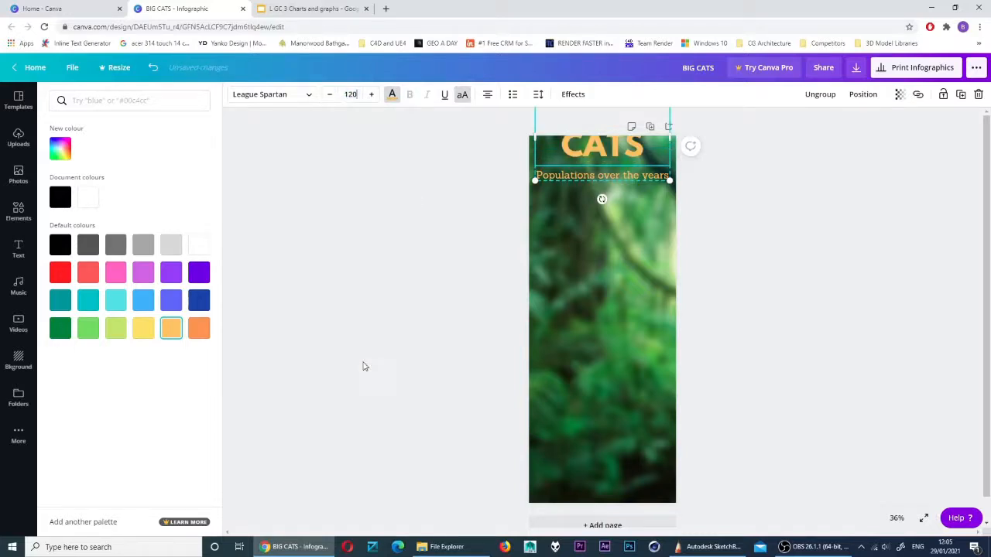
{"action": "left_click", "coordinate": [596, 177]}
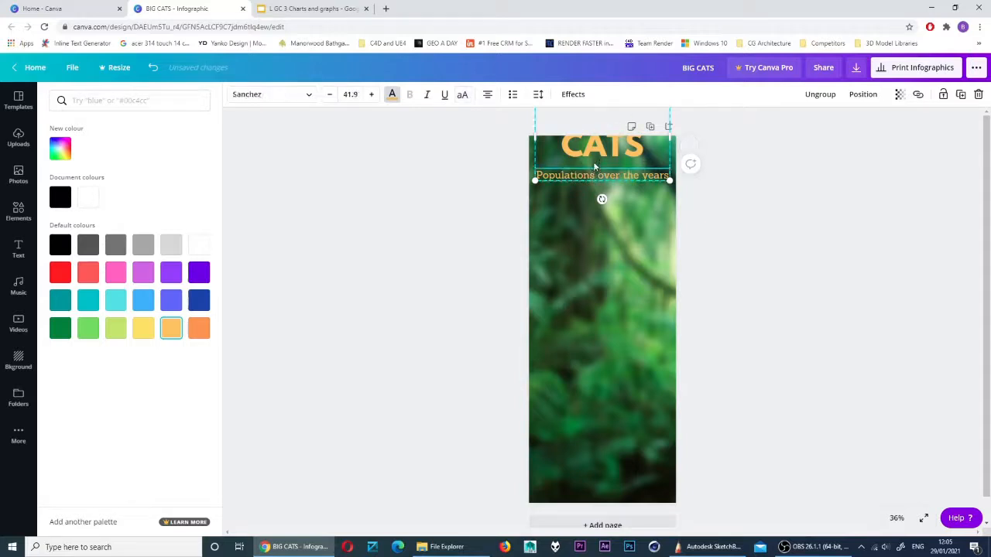
{"action": "left_click_drag", "start_coordinate": [595, 166], "coordinate": [590, 211]}
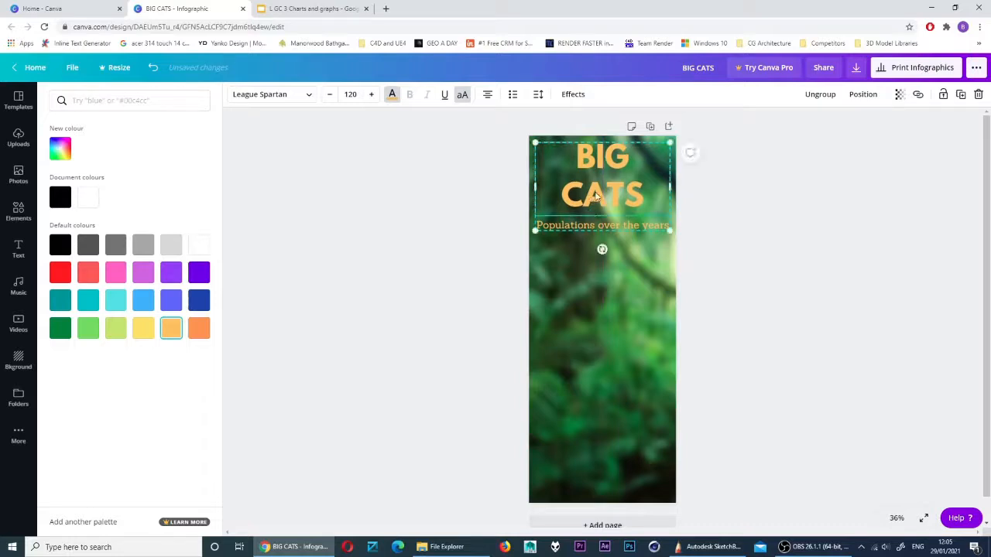
{"action": "left_click", "coordinate": [327, 95]}
{"action": "left_click", "coordinate": [326, 94]}
{"action": "left_click", "coordinate": [327, 96]}
{"action": "left_click", "coordinate": [328, 96]}
{"action": "left_click", "coordinate": [329, 96]}
{"action": "left_click", "coordinate": [329, 97]}
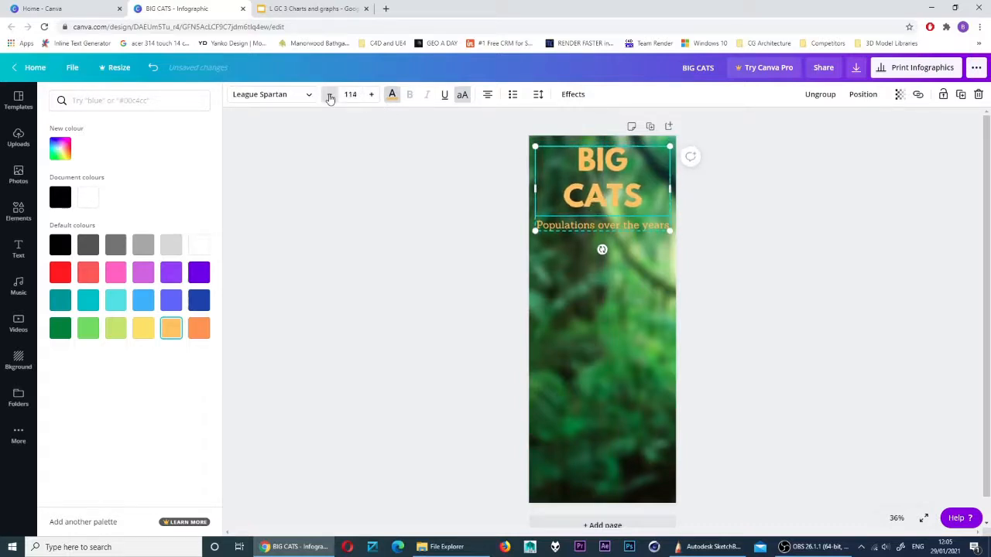
{"action": "left_click", "coordinate": [329, 97]}
{"action": "left_click", "coordinate": [329, 97]}
{"action": "left_click", "coordinate": [329, 97]}
{"action": "left_click", "coordinate": [329, 97]}
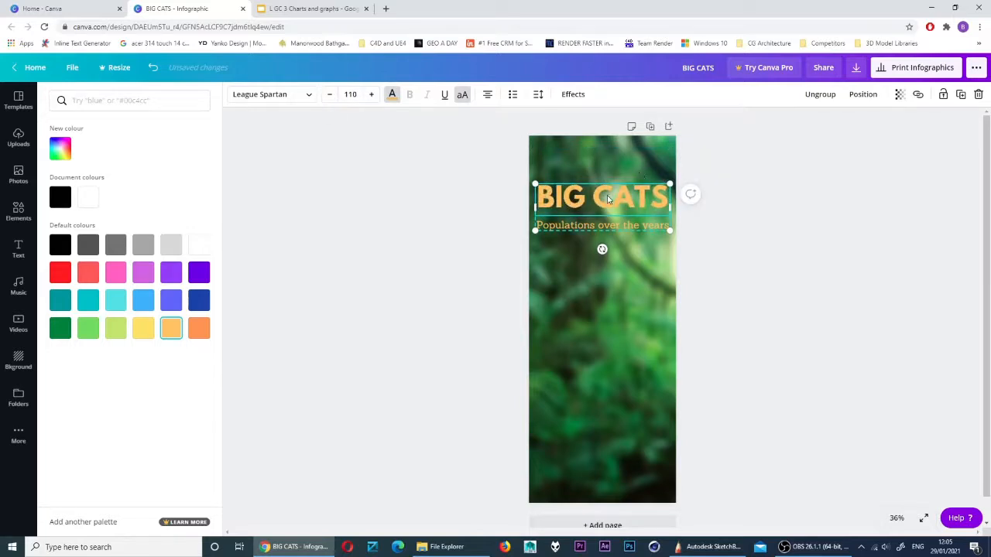
{"action": "left_click_drag", "start_coordinate": [607, 199], "coordinate": [606, 162]}
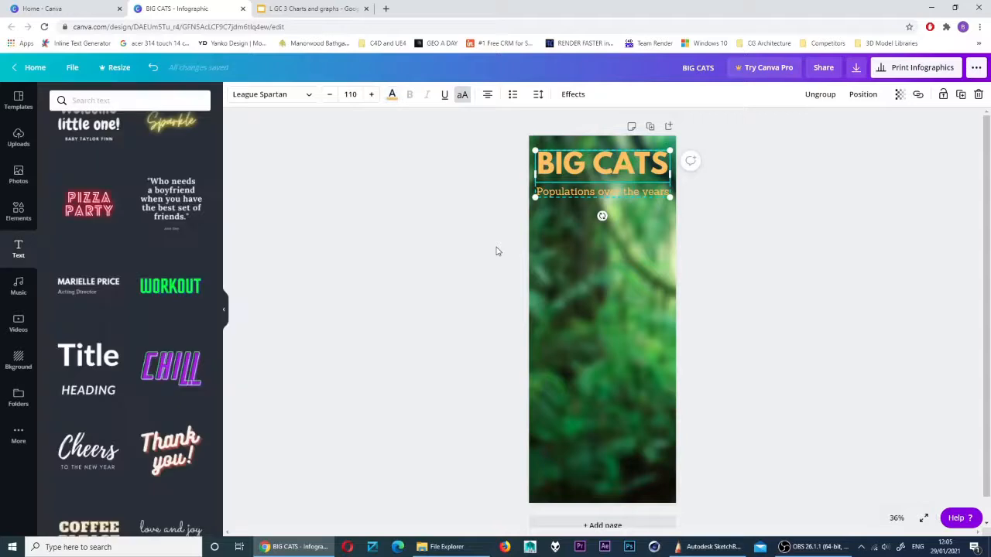
Apply a Lift effect to the BIG CATS title and raise its intensity
{"action": "left_click", "coordinate": [727, 243]}
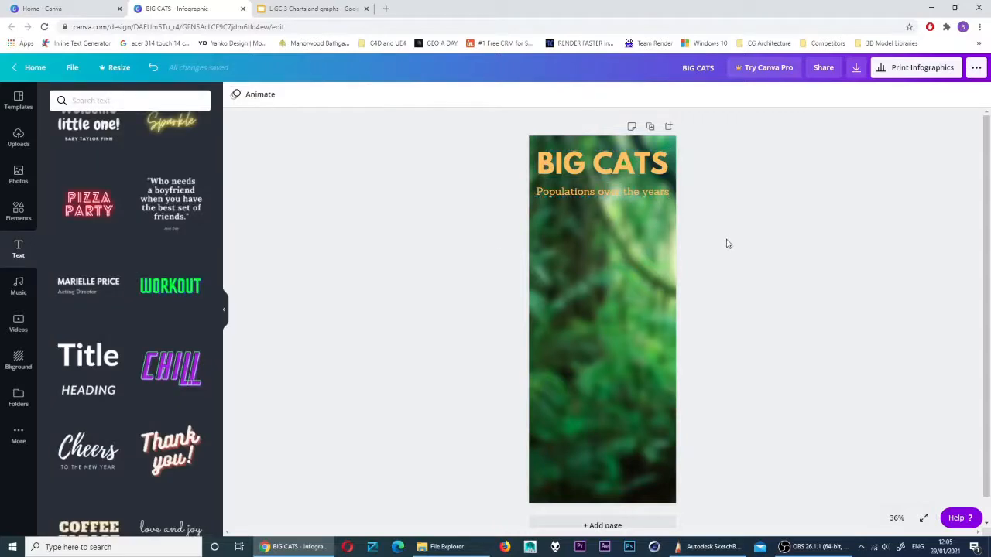
{"action": "left_click", "coordinate": [613, 196]}
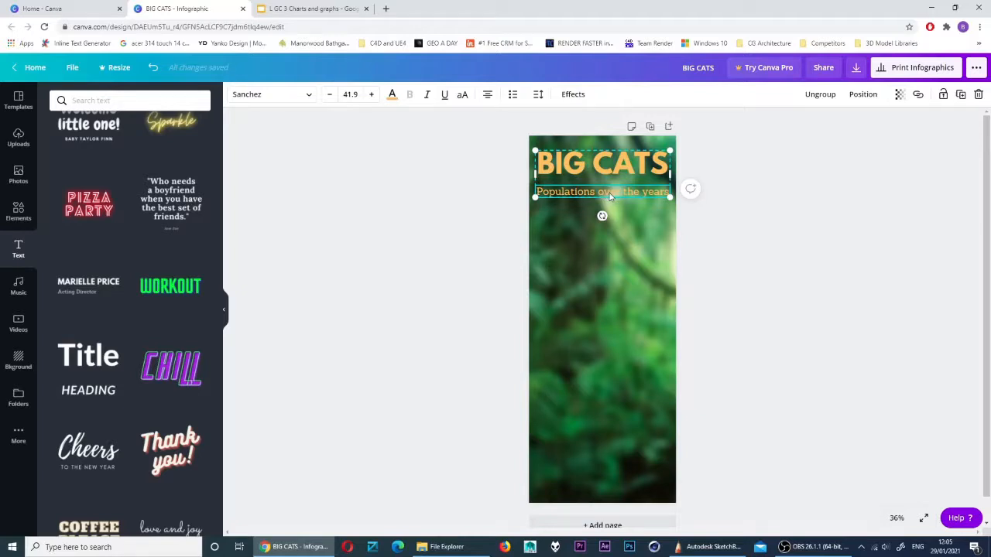
{"action": "left_click", "coordinate": [607, 174]}
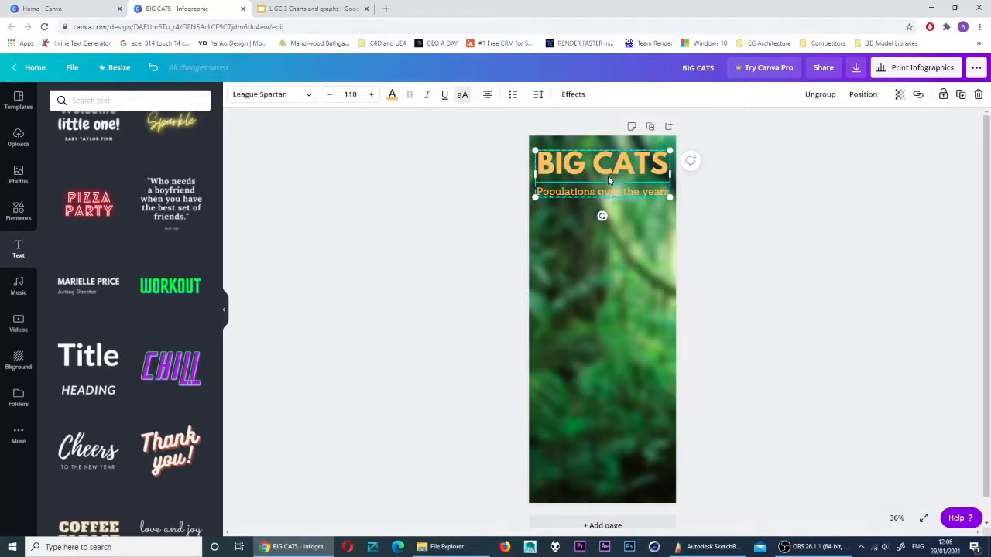
{"action": "left_click", "coordinate": [571, 96]}
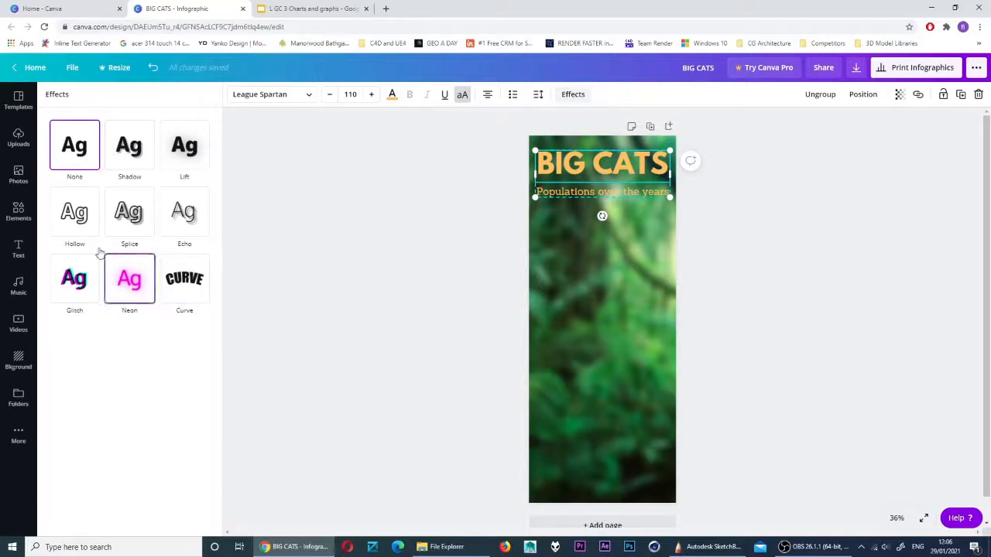
{"action": "left_click", "coordinate": [190, 151]}
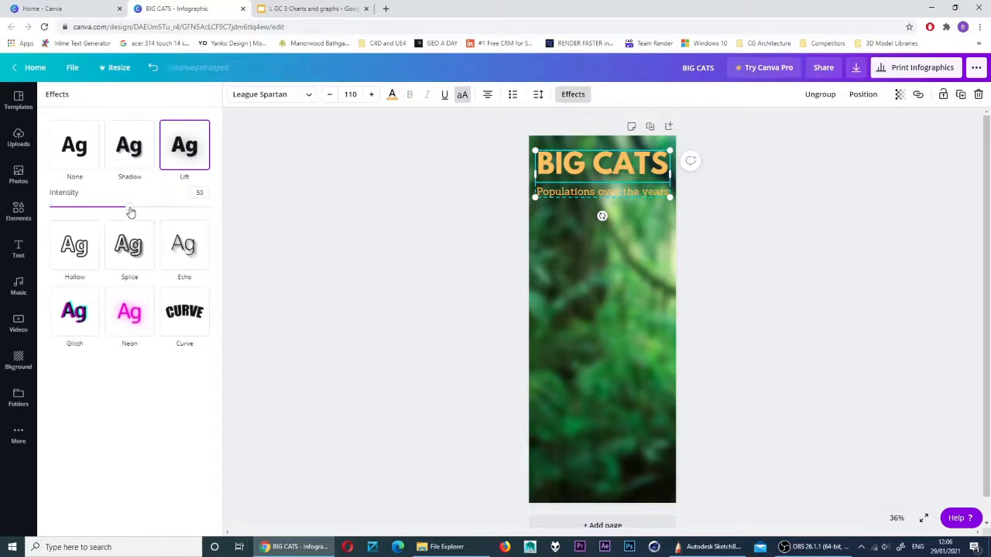
{"action": "left_click_drag", "start_coordinate": [127, 209], "coordinate": [166, 209]}
Give the subtitle a Lift effect at intensity 86
{"action": "left_click", "coordinate": [562, 195]}
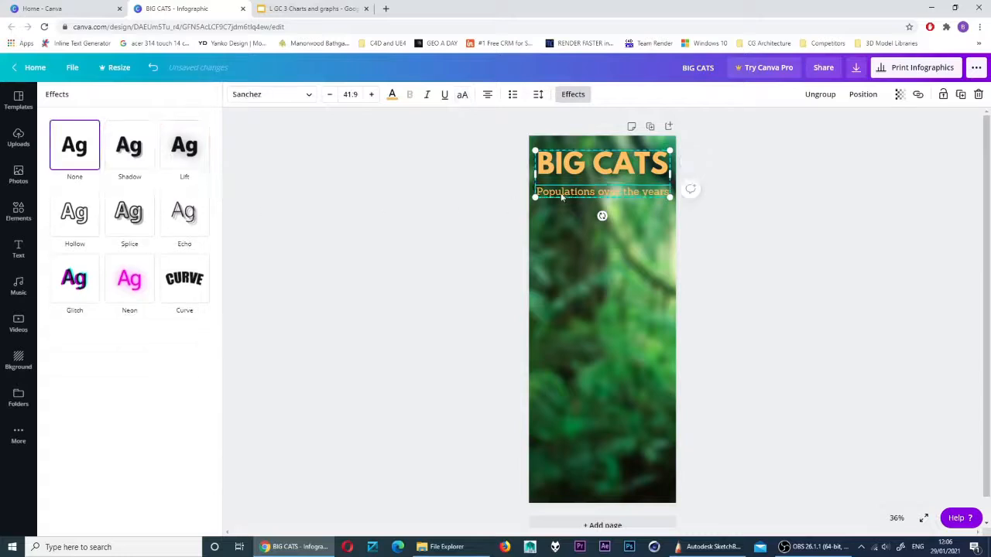
{"action": "left_click", "coordinate": [185, 149]}
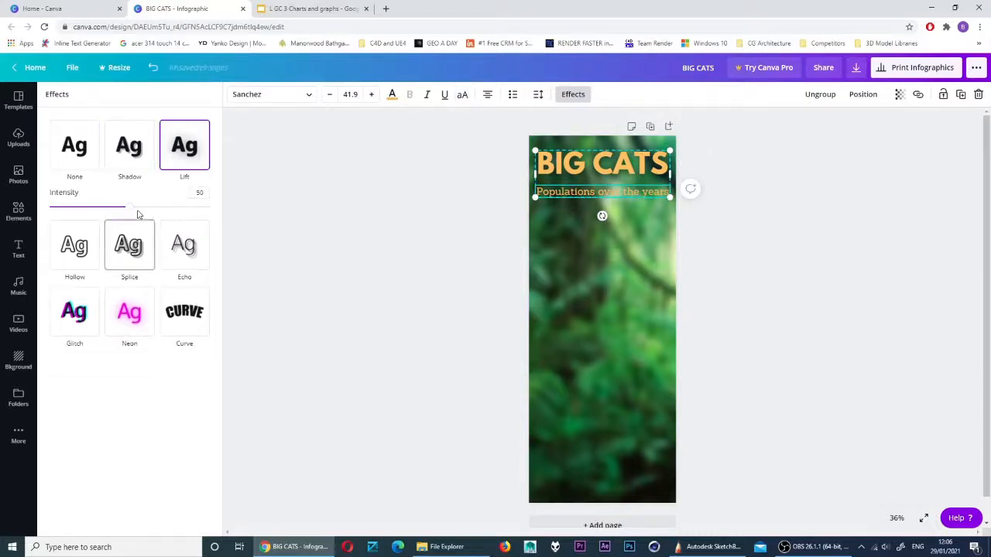
{"action": "left_click_drag", "start_coordinate": [129, 207], "coordinate": [187, 206]}
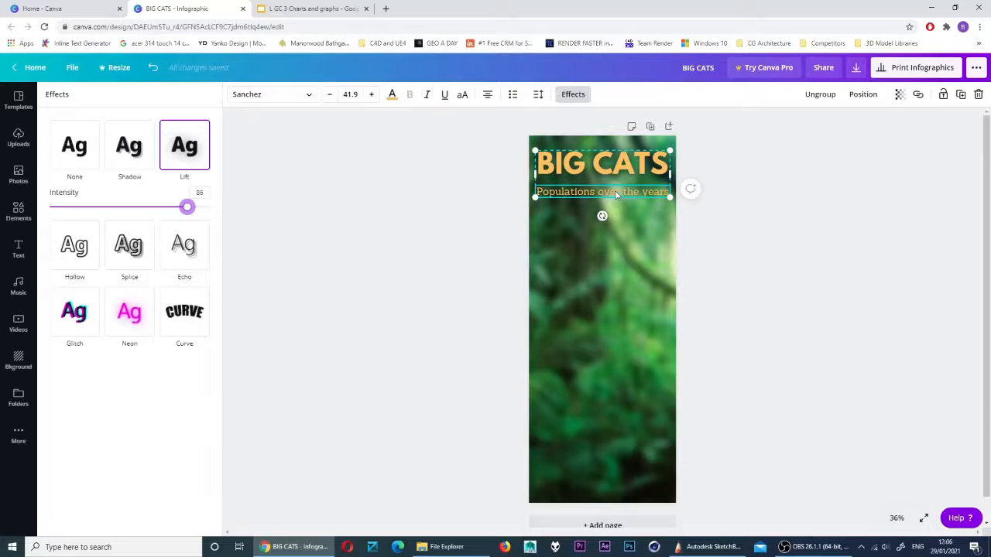
Replace the subtitle's lift with a black Shadow at offset 55 and transparency 40
{"action": "left_click", "coordinate": [139, 156]}
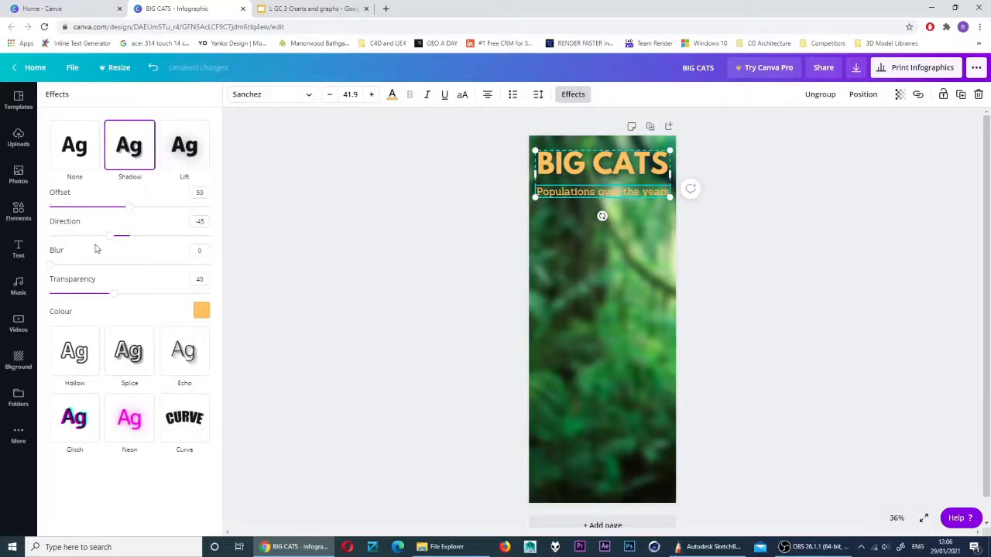
{"action": "left_click", "coordinate": [114, 293]}
{"action": "left_click", "coordinate": [201, 310]}
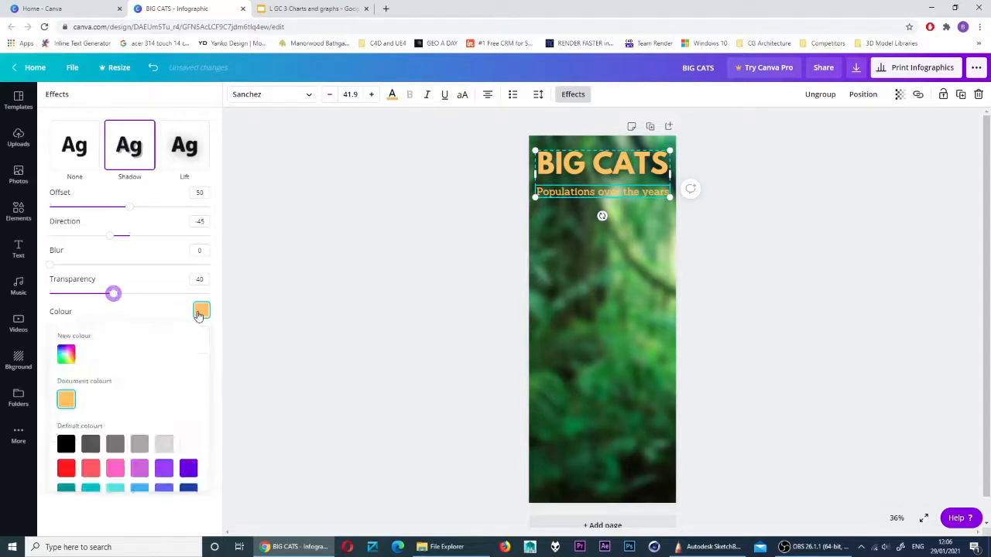
{"action": "left_click", "coordinate": [68, 445]}
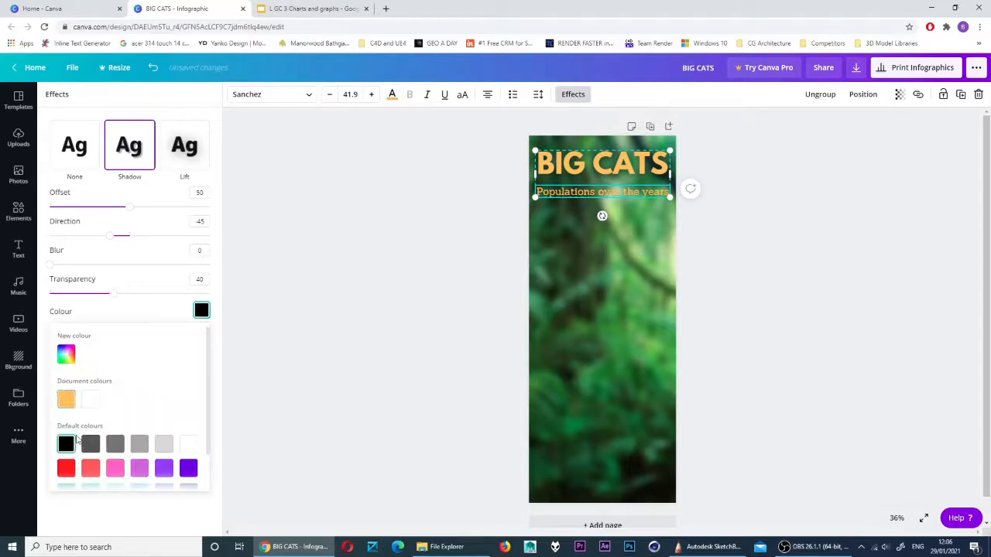
{"action": "left_click", "coordinate": [113, 294]}
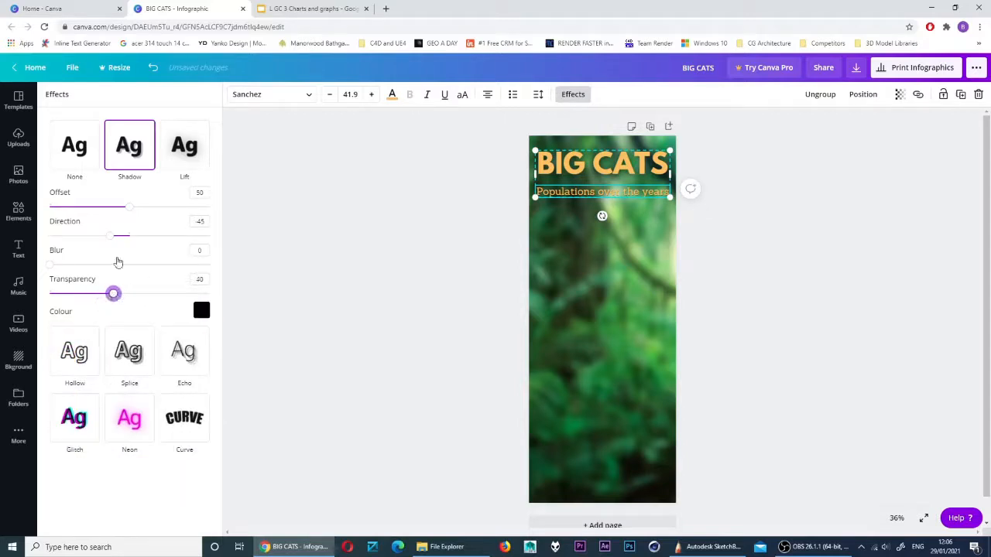
{"action": "mouse_move", "coordinate": [128, 214]}
{"action": "left_mouse_down"}
{"action": "mouse_move", "coordinate": [139, 216]}
{"action": "mouse_move", "coordinate": [104, 215]}
{"action": "mouse_move", "coordinate": [153, 216]}
{"action": "mouse_move", "coordinate": [139, 217]}
{"action": "left_mouse_up"}
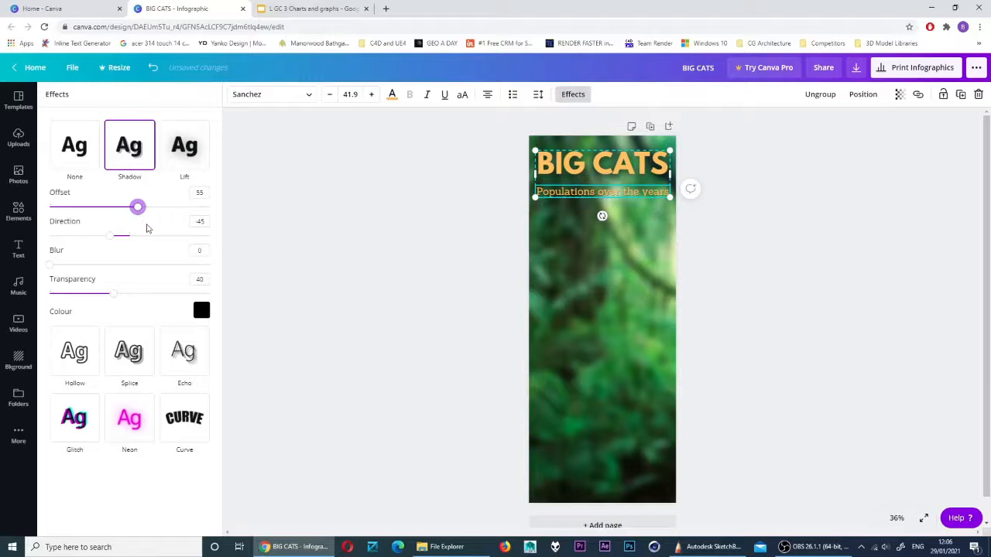
{"action": "left_click", "coordinate": [453, 227]}
{"action": "left_click", "coordinate": [727, 301]}
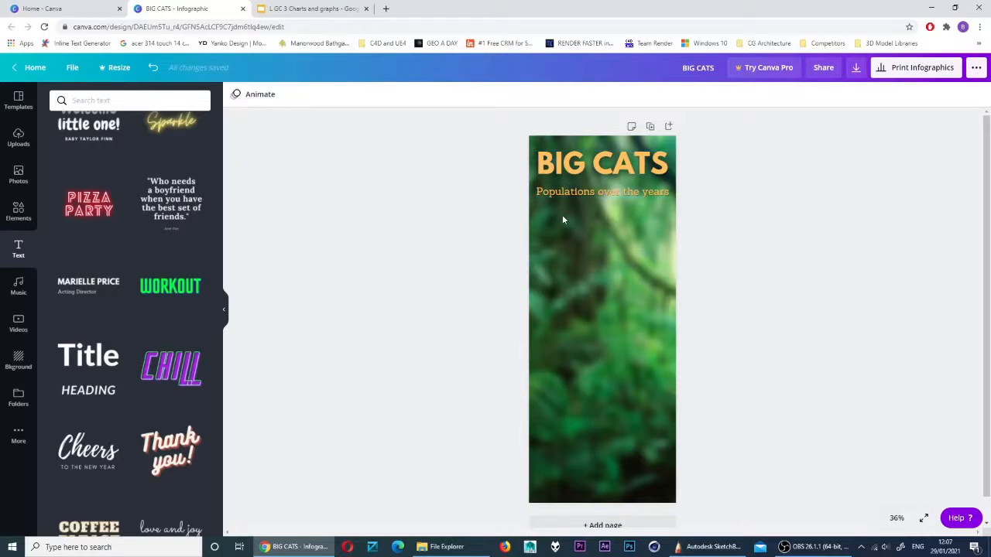
Add the red multi-line chart from the Elements Charts collection below the subtitle
{"action": "left_click", "coordinate": [18, 212]}
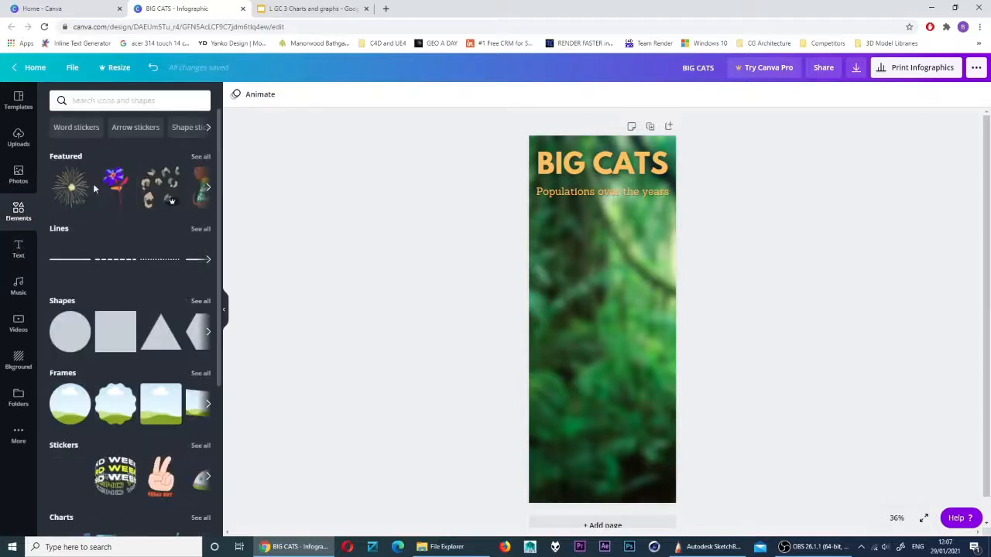
{"action": "scroll", "coordinate": [81, 342], "scroll_direction": "down", "scroll_amount": 5}
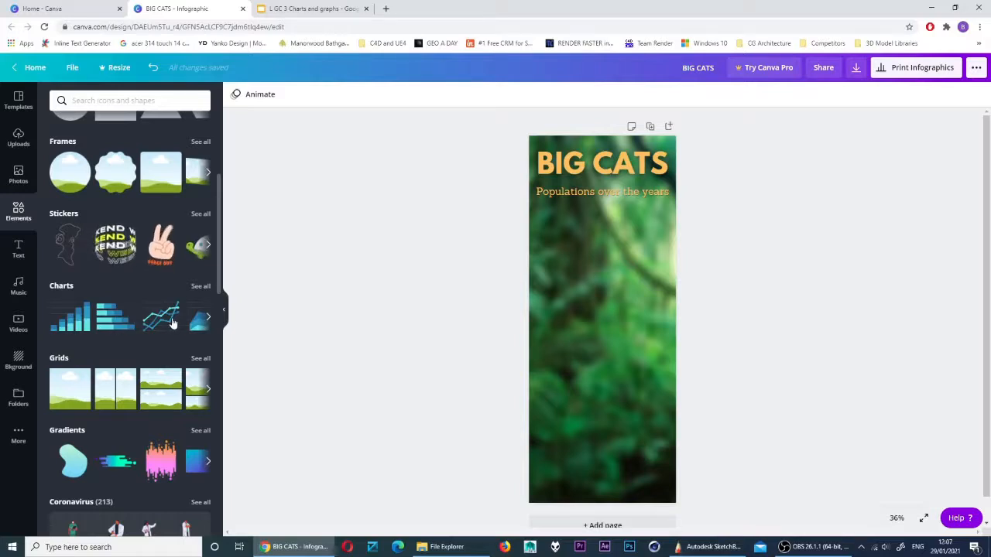
{"action": "left_click", "coordinate": [200, 286]}
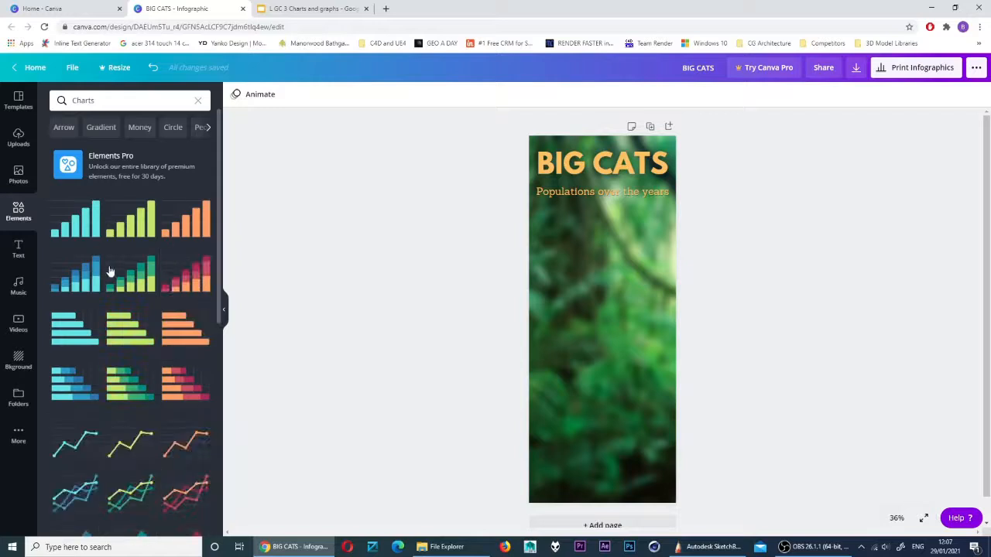
{"action": "scroll", "coordinate": [122, 261], "scroll_direction": "down", "scroll_amount": 2}
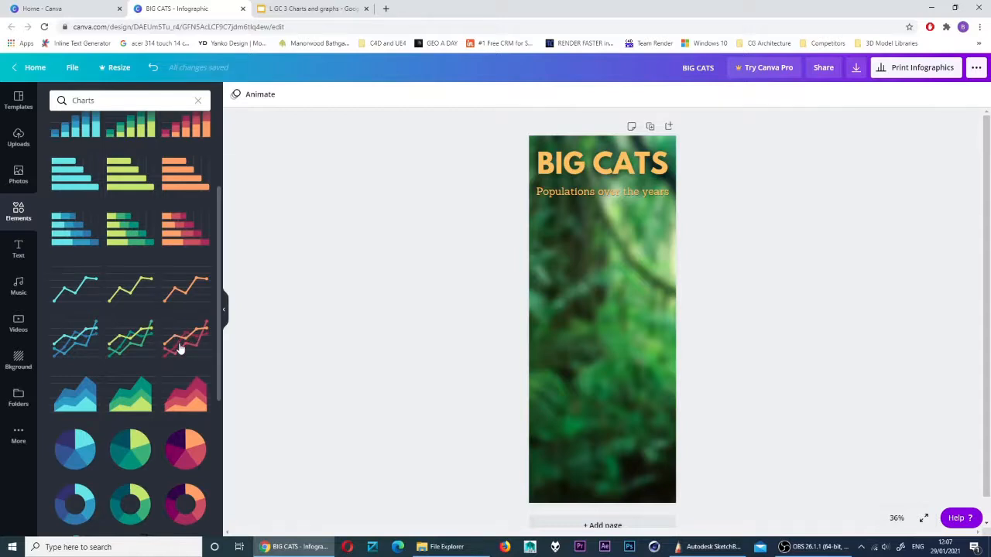
{"action": "left_click_drag", "start_coordinate": [180, 346], "coordinate": [596, 292]}
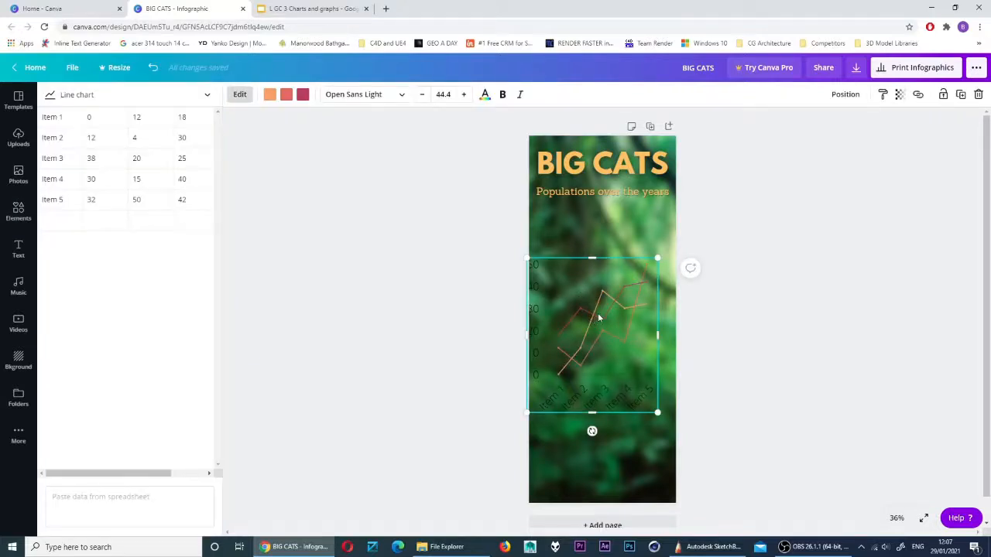
Move the chart under the subtitle, make its axis labels bold peach at 34.4, and open its data table
{"action": "left_click_drag", "start_coordinate": [599, 317], "coordinate": [601, 292]}
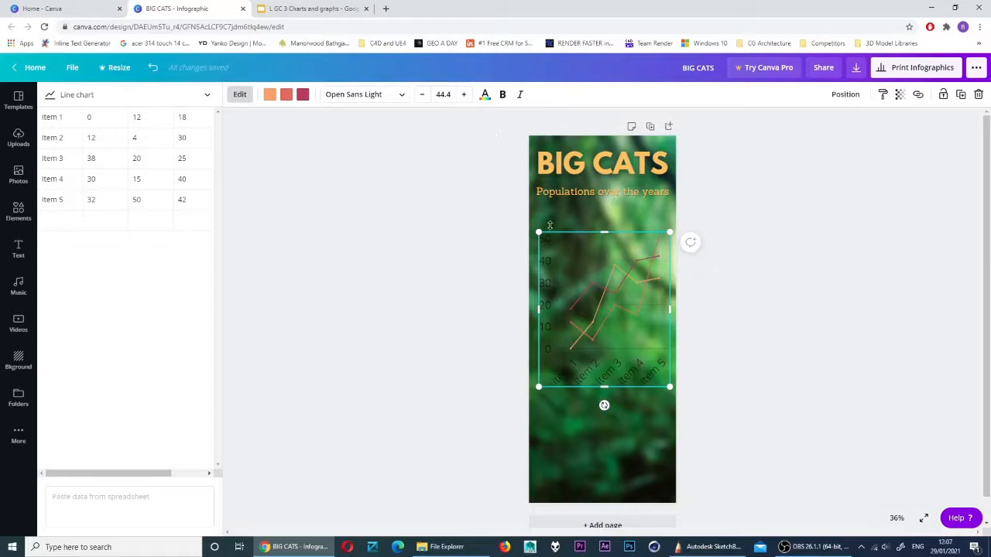
{"action": "left_click", "coordinate": [486, 96]}
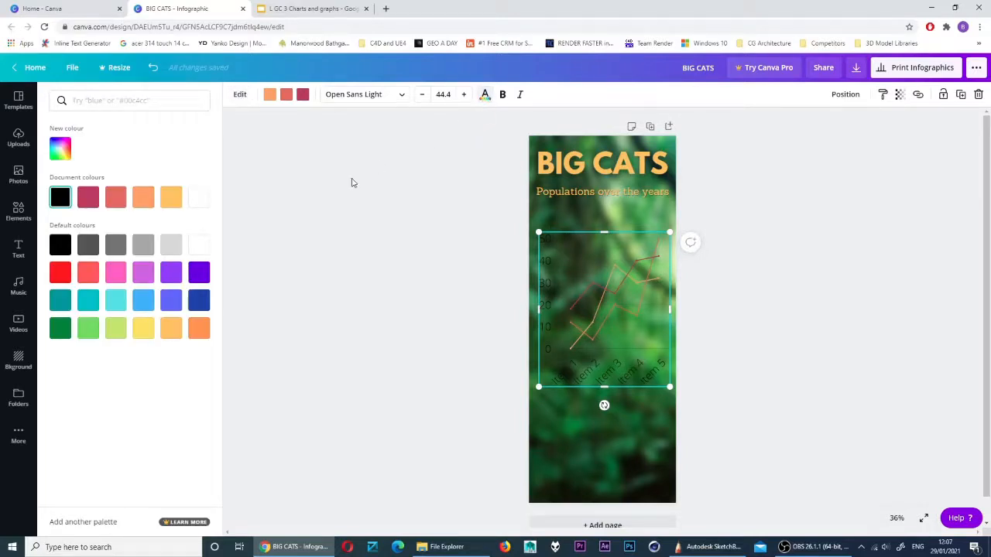
{"action": "left_click", "coordinate": [169, 204]}
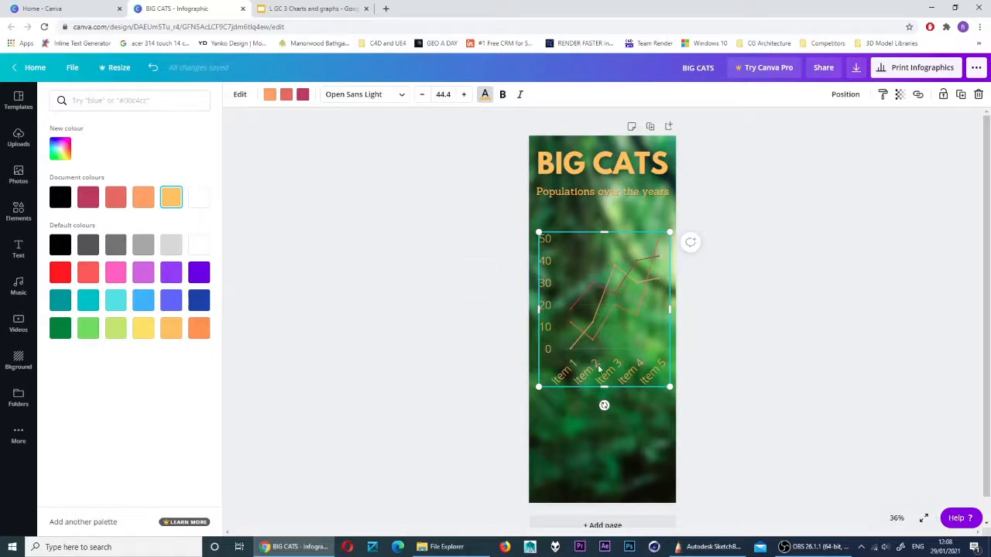
{"action": "left_click", "coordinate": [423, 94]}
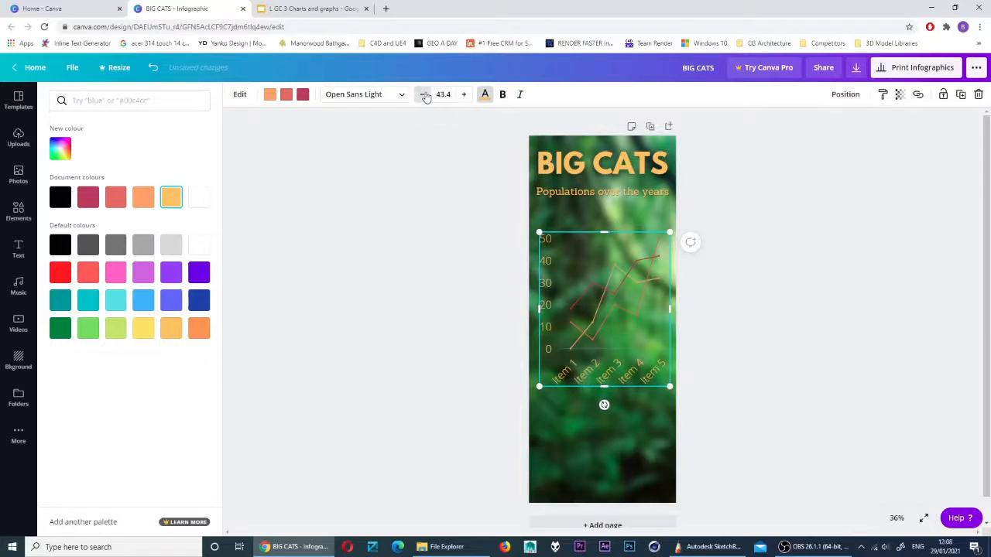
{"action": "left_click", "coordinate": [423, 94]}
{"action": "left_click", "coordinate": [423, 95]}
{"action": "left_click", "coordinate": [423, 95]}
{"action": "left_click", "coordinate": [422, 95]}
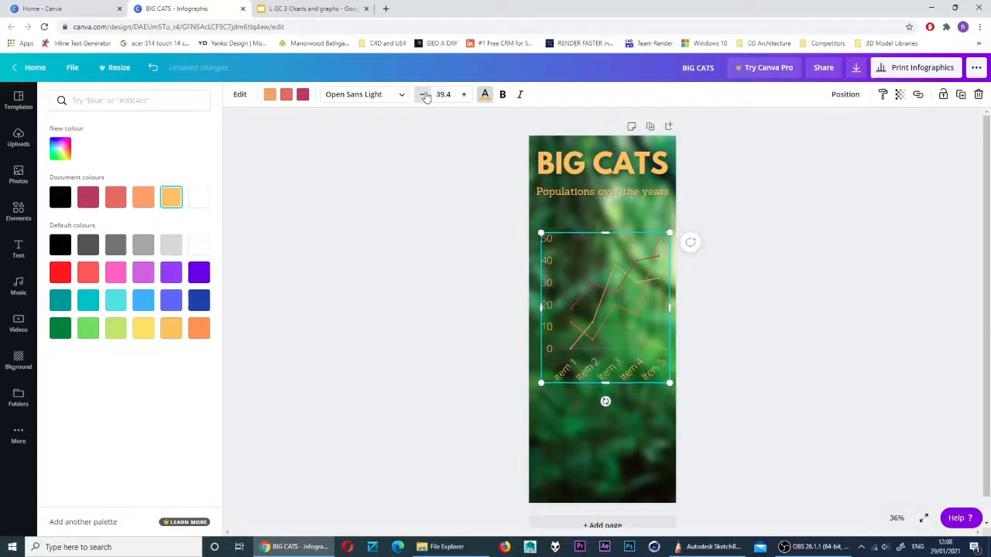
{"action": "left_click", "coordinate": [424, 95]}
{"action": "left_click", "coordinate": [424, 95]}
{"action": "left_click", "coordinate": [424, 95]}
{"action": "left_click", "coordinate": [424, 95]}
{"action": "left_click", "coordinate": [425, 95]}
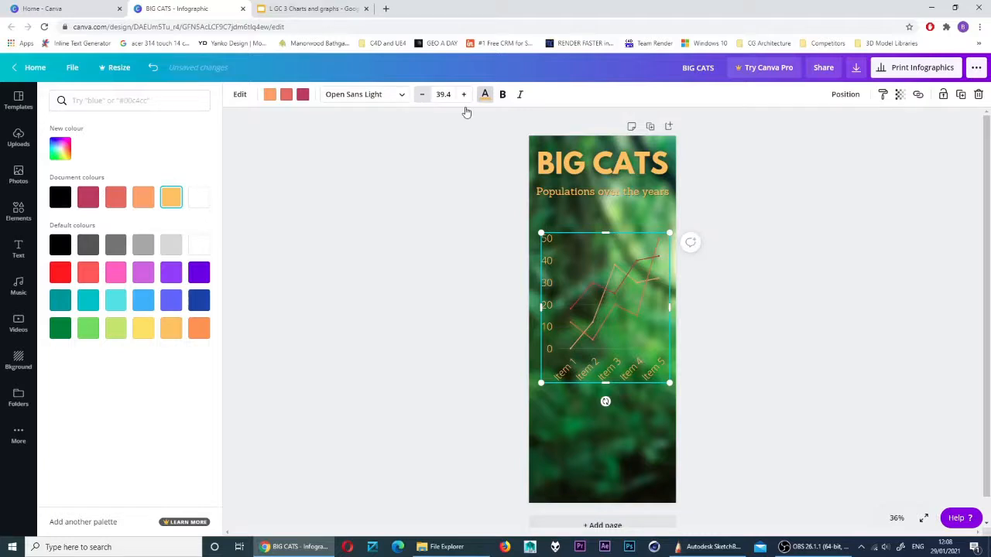
{"action": "left_click", "coordinate": [502, 94]}
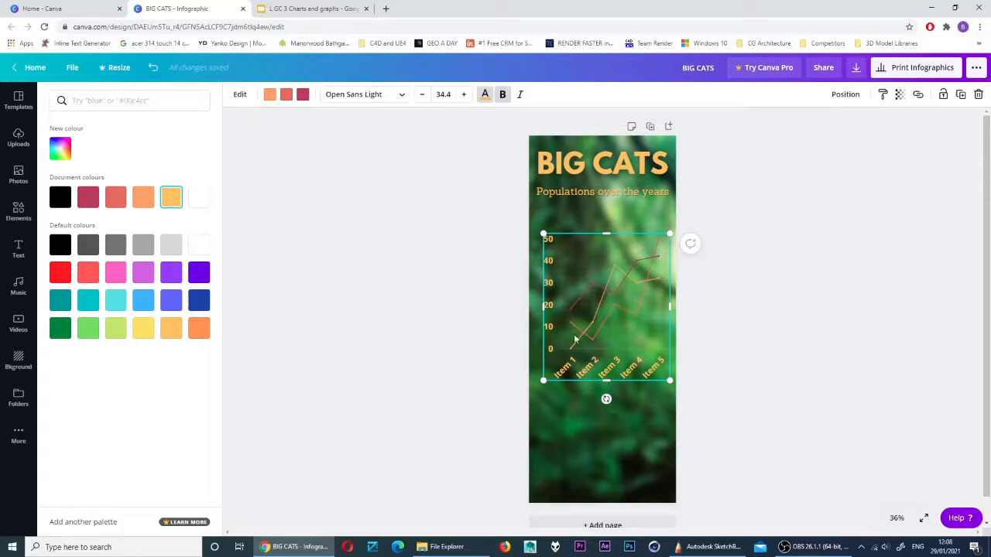
{"action": "left_click", "coordinate": [240, 95]}
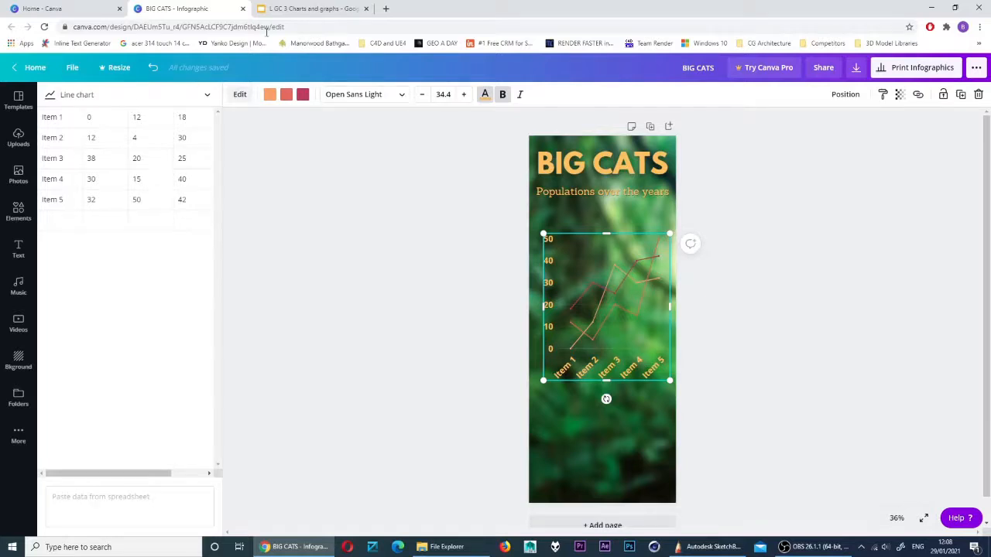
{"action": "left_click", "coordinate": [303, 9]}
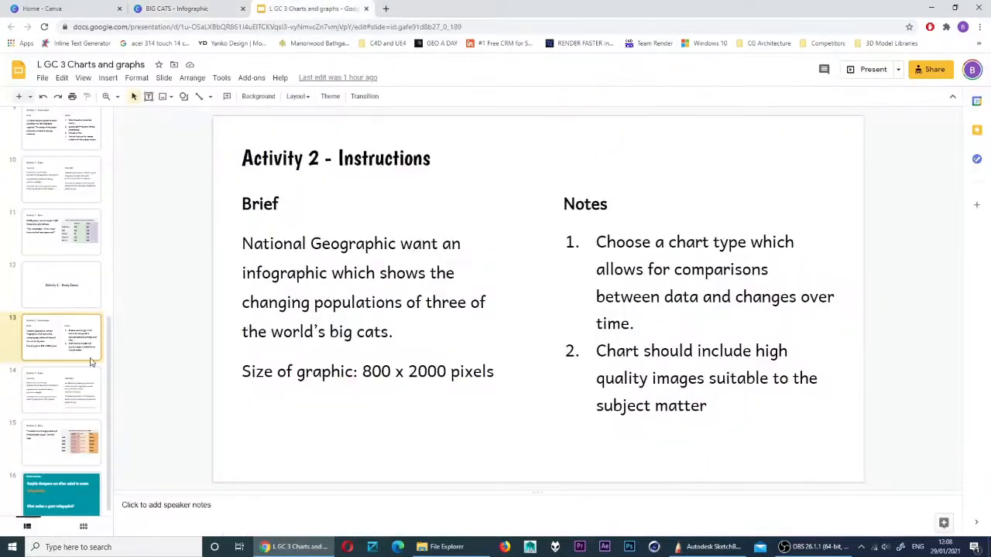
{"action": "left_click", "coordinate": [62, 441]}
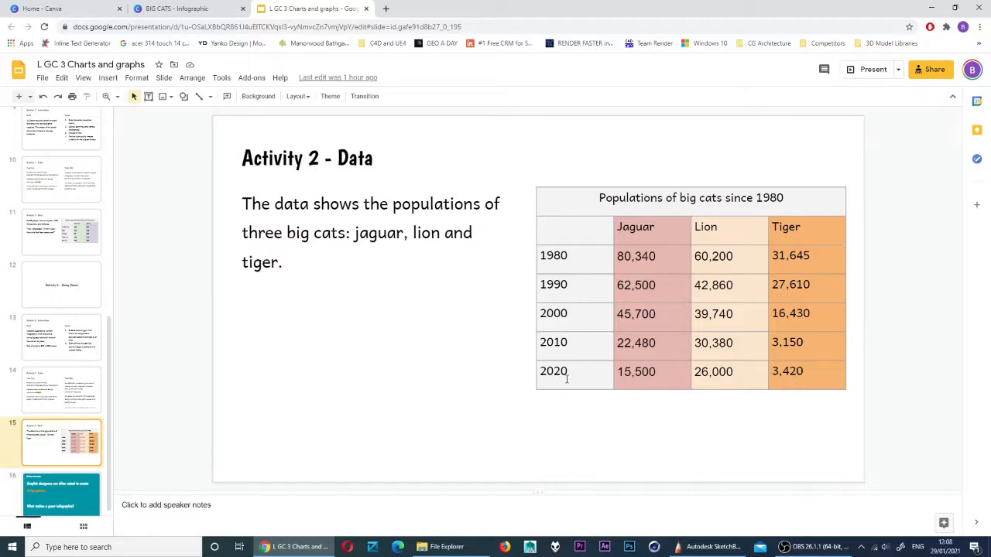
{"action": "left_click", "coordinate": [181, 9]}
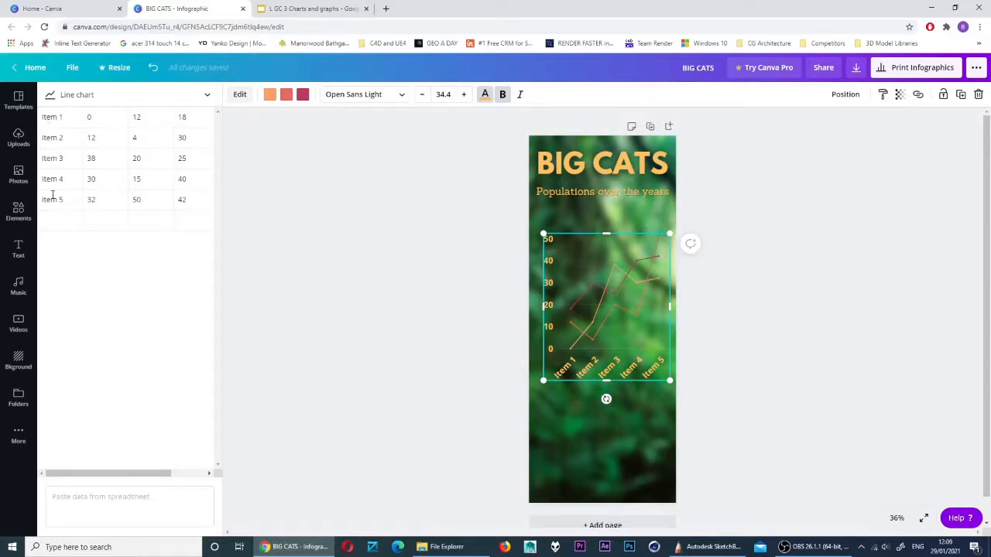
Relabel the chart categories Item 1–5 as 1980, 1990, 2000, 2010 and 2020
{"action": "double_click", "coordinate": [56, 118]}
{"action": "left_click_drag", "start_coordinate": [64, 118], "coordinate": [42, 118]}
{"action": "type", "text": "1980"}
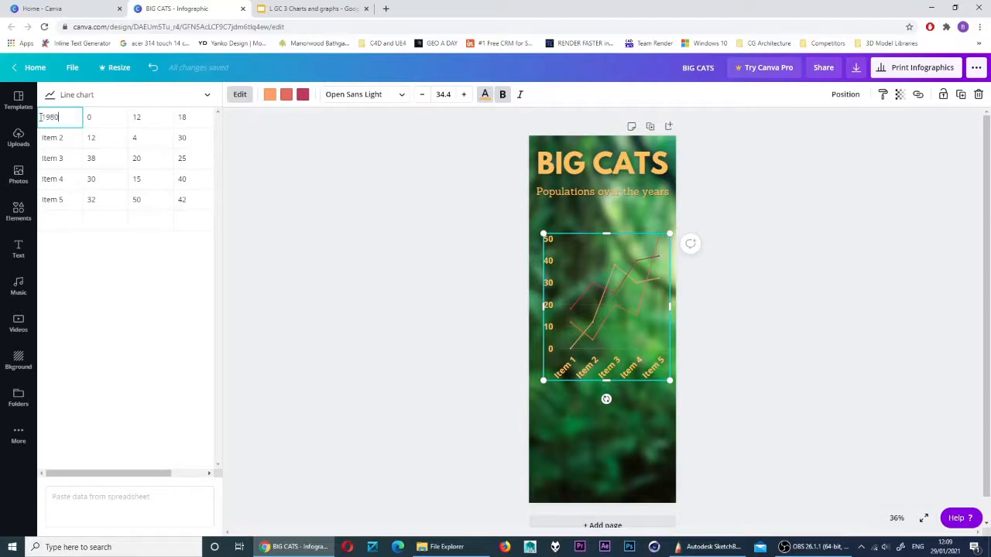
{"action": "triple_click", "coordinate": [49, 138]}
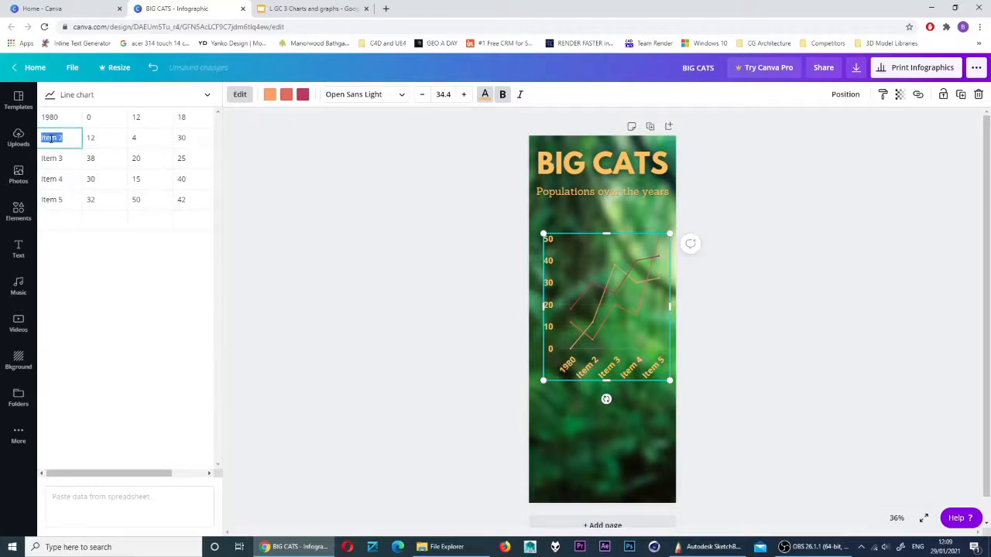
{"action": "type", "text": "1990"}
{"action": "triple_click", "coordinate": [54, 160]}
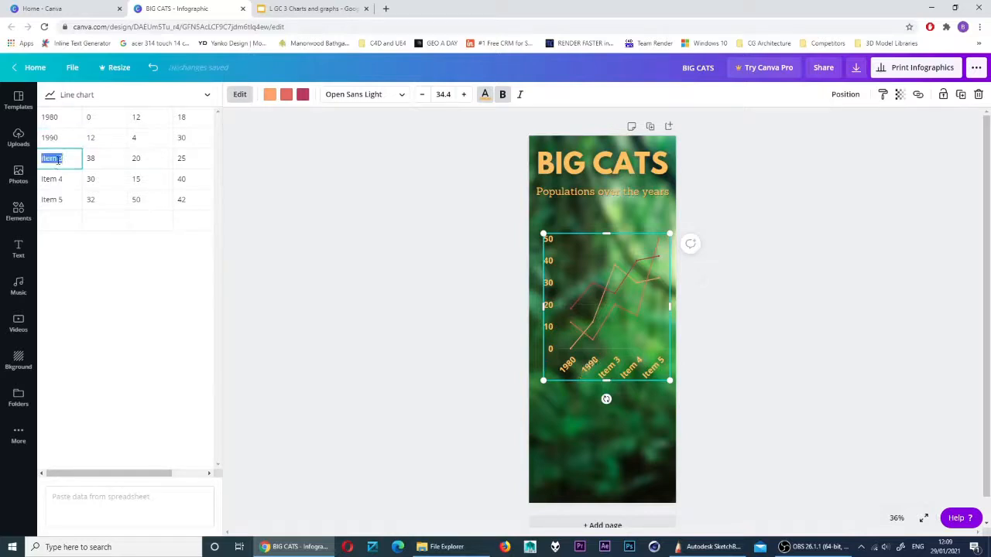
{"action": "type", "text": "2000"}
{"action": "triple_click", "coordinate": [54, 179]}
{"action": "type", "text": "2010"}
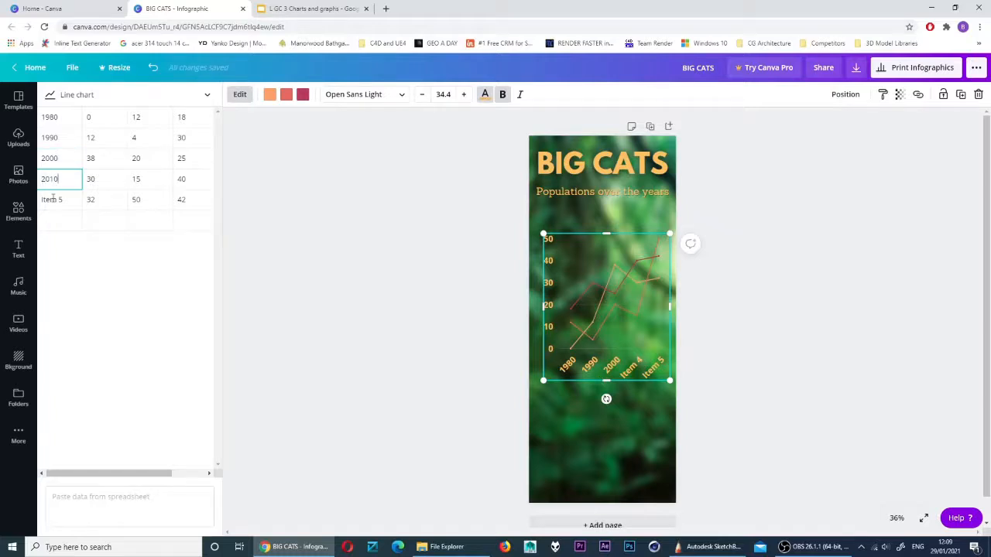
{"action": "triple_click", "coordinate": [53, 198]}
{"action": "type", "text": "2020"}
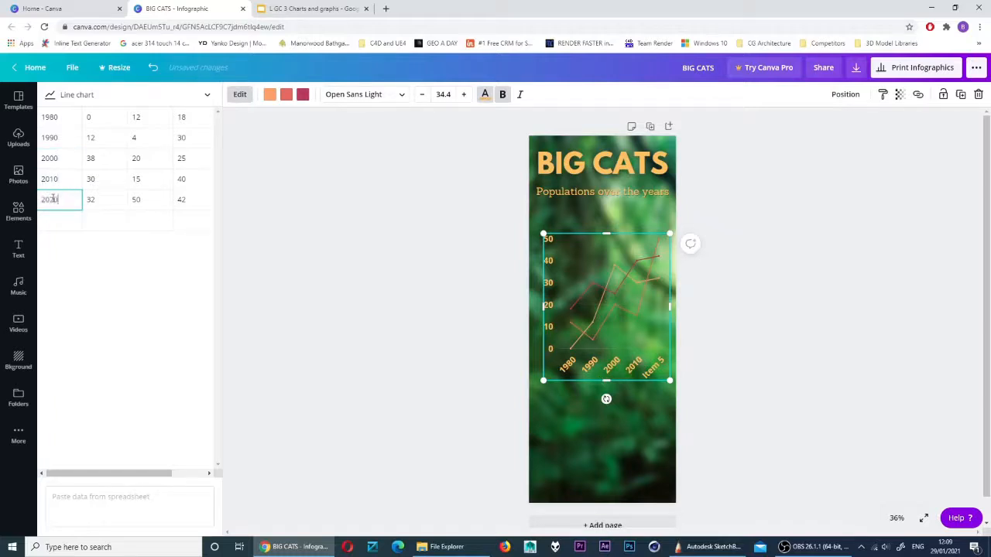
{"action": "triple_click", "coordinate": [61, 179]}
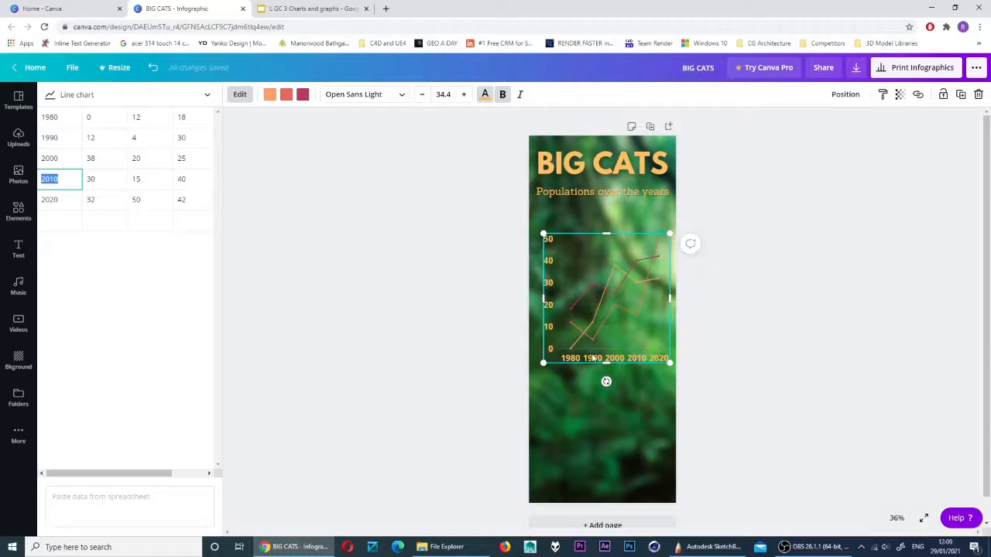
Review the chart's data values against the big cat population data and the infographic sketch
{"action": "left_click", "coordinate": [101, 116]}
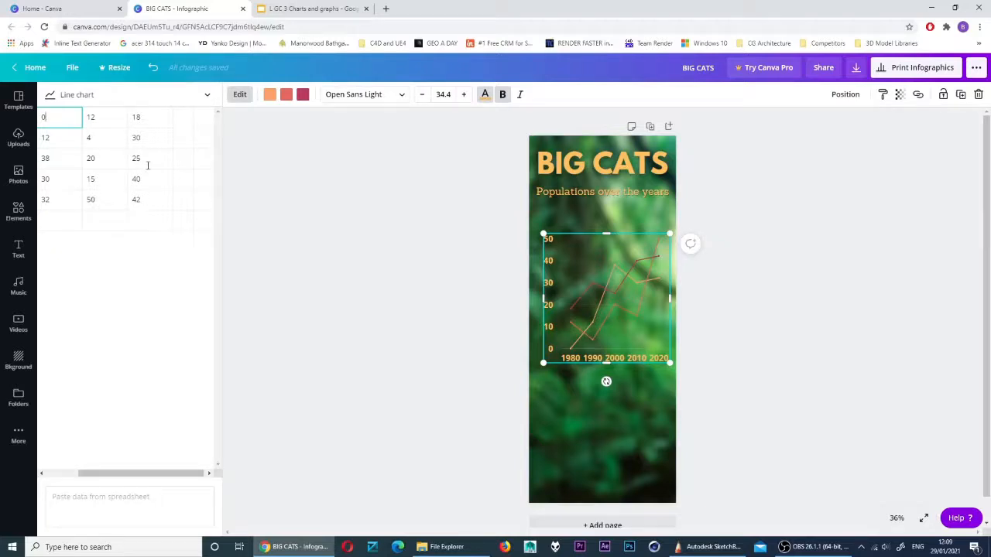
{"action": "left_click", "coordinate": [306, 8]}
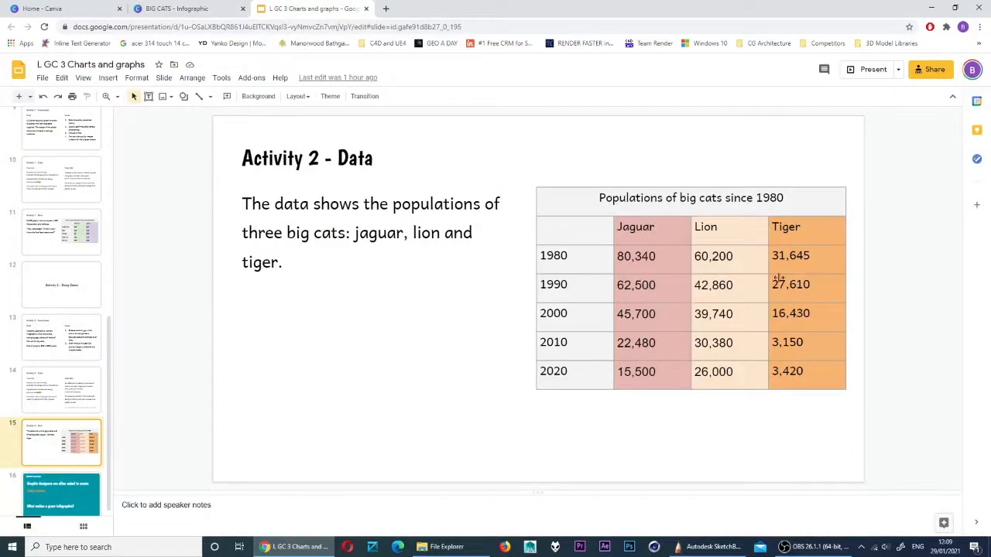
{"action": "left_click", "coordinate": [166, 8]}
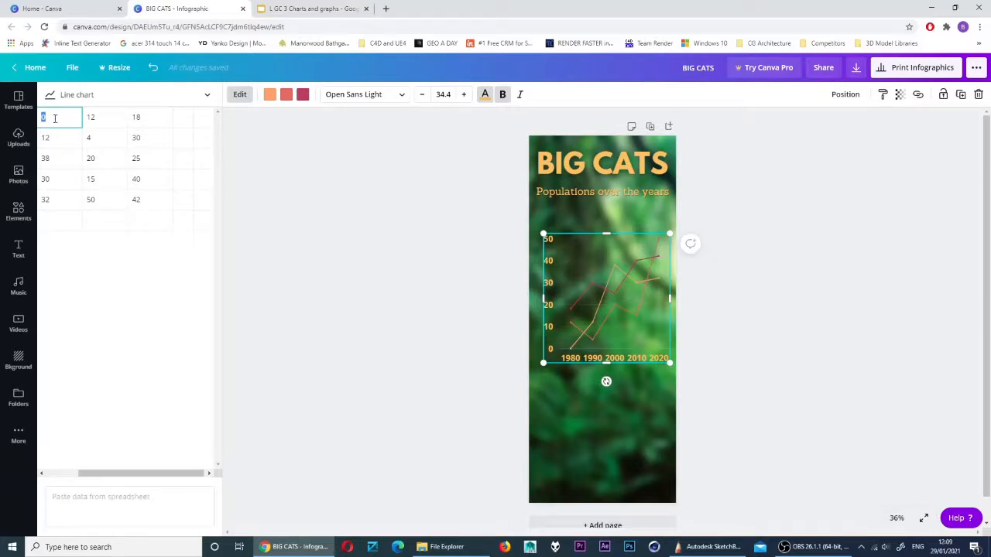
{"action": "left_click_drag", "start_coordinate": [106, 473], "coordinate": [73, 473]}
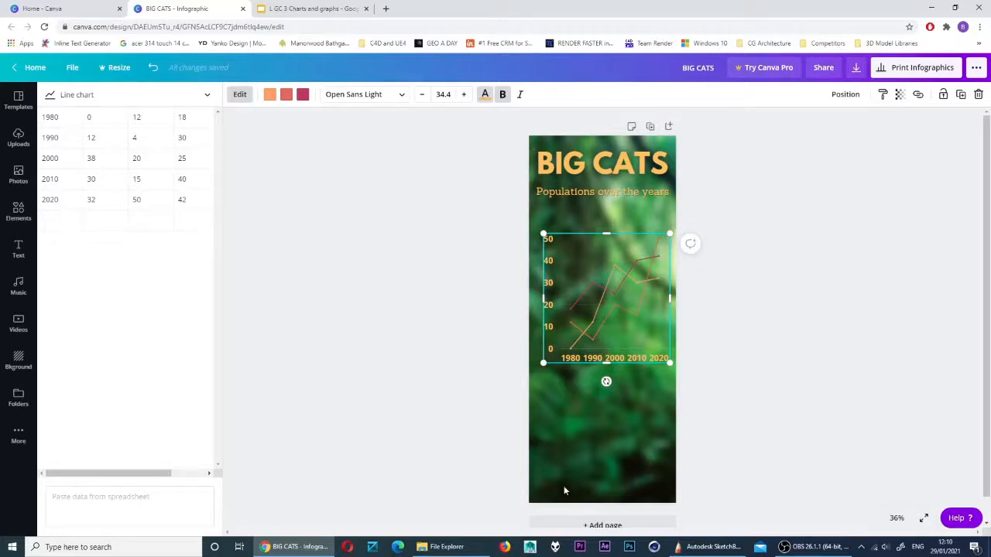
{"action": "left_click", "coordinate": [713, 547]}
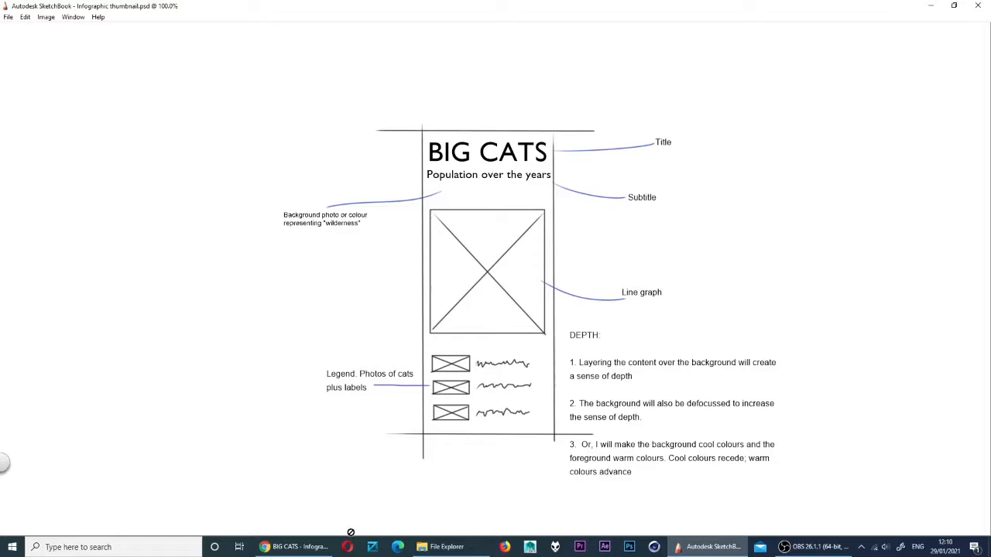
{"action": "left_click", "coordinate": [307, 547]}
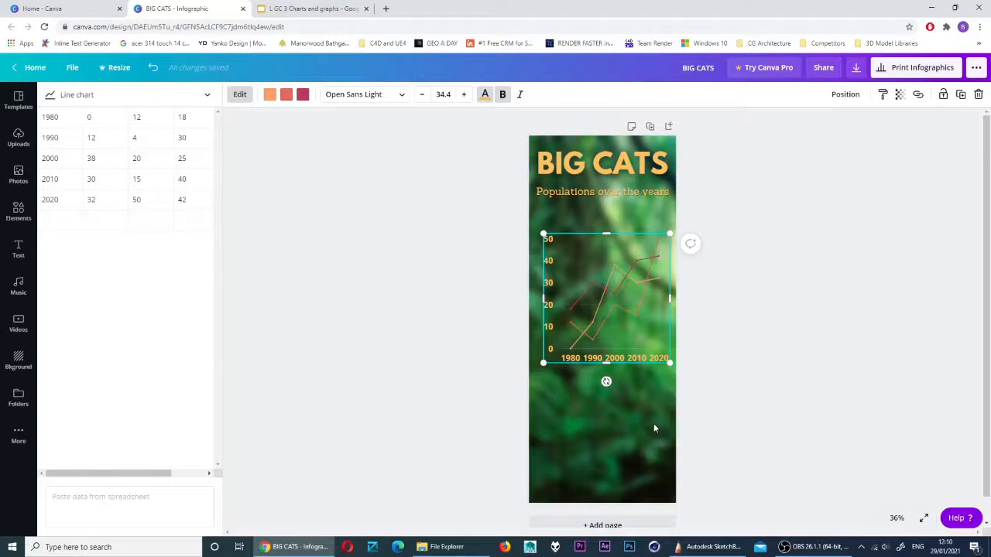
Set JPG as the download file type and close the download panel
{"action": "left_click", "coordinate": [856, 69]}
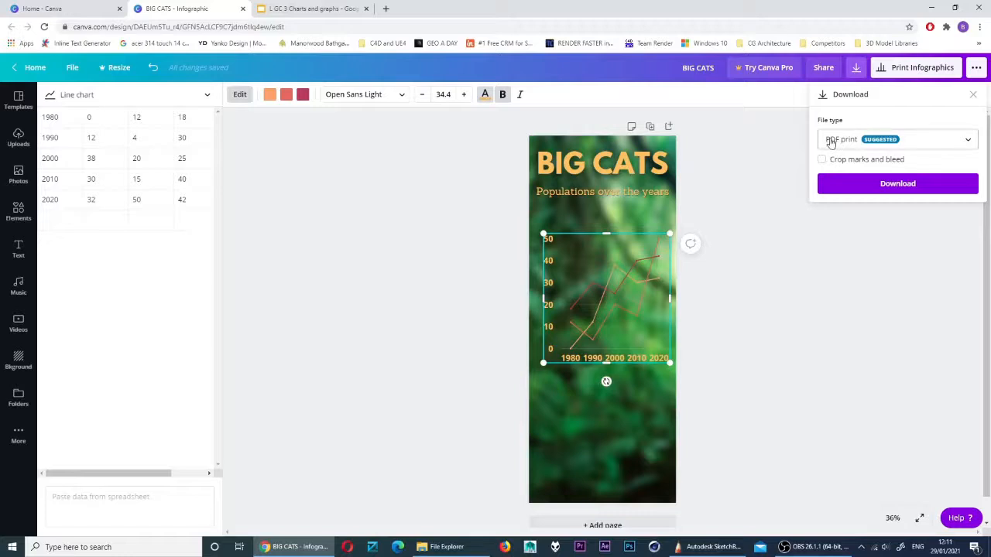
{"action": "left_click", "coordinate": [968, 143]}
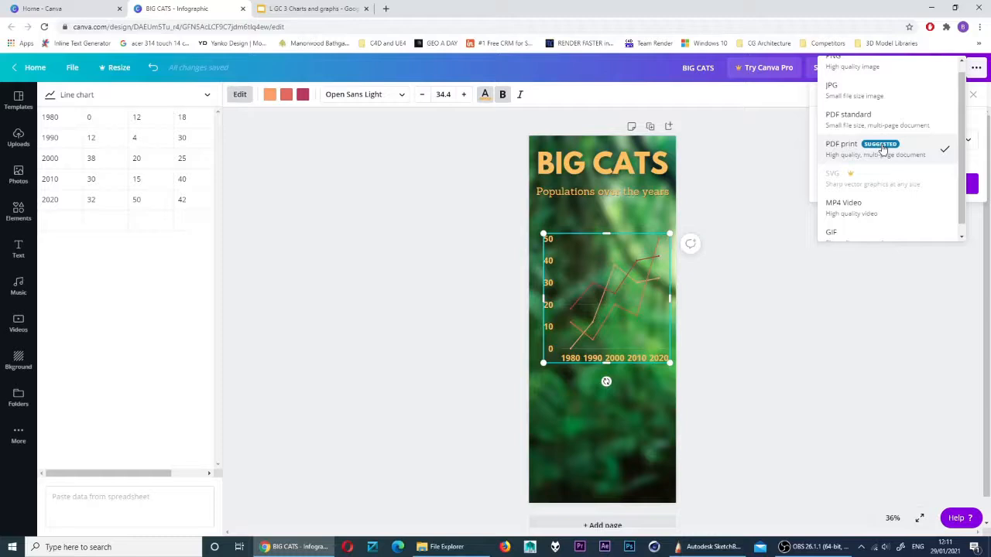
{"action": "left_click", "coordinate": [846, 96]}
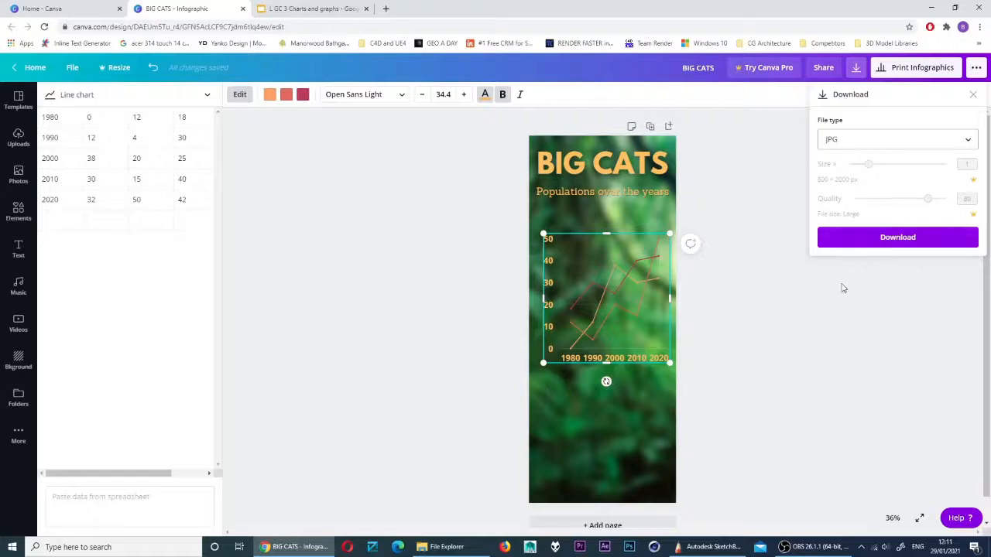
{"action": "left_click", "coordinate": [763, 339]}
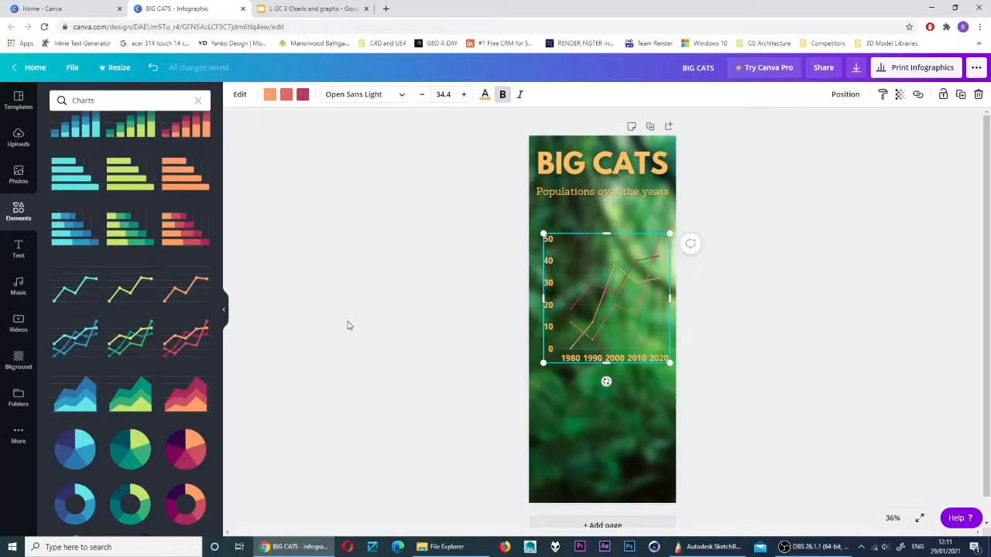
Raise the jungle background photo's Blur adjustment to 40
{"action": "left_click", "coordinate": [403, 363]}
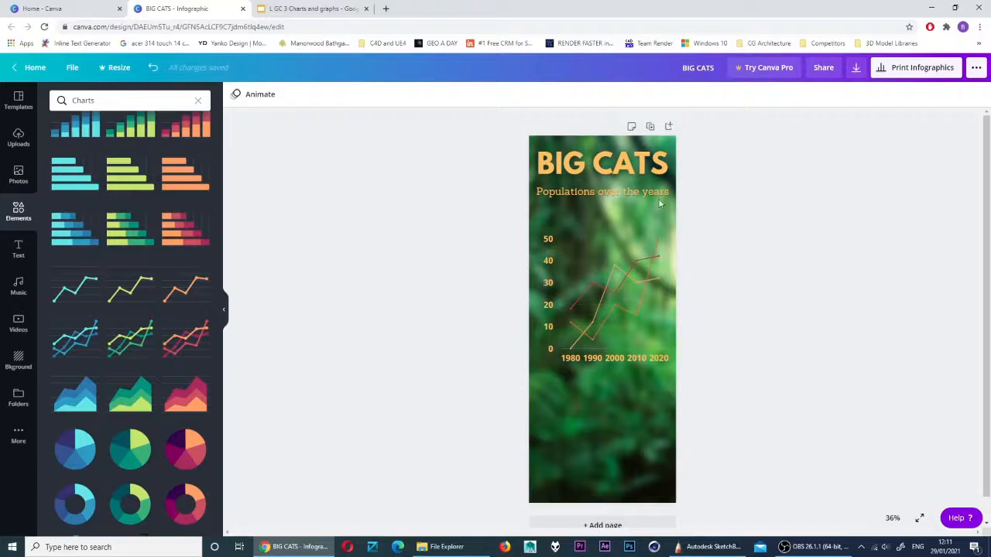
{"action": "left_click", "coordinate": [571, 420]}
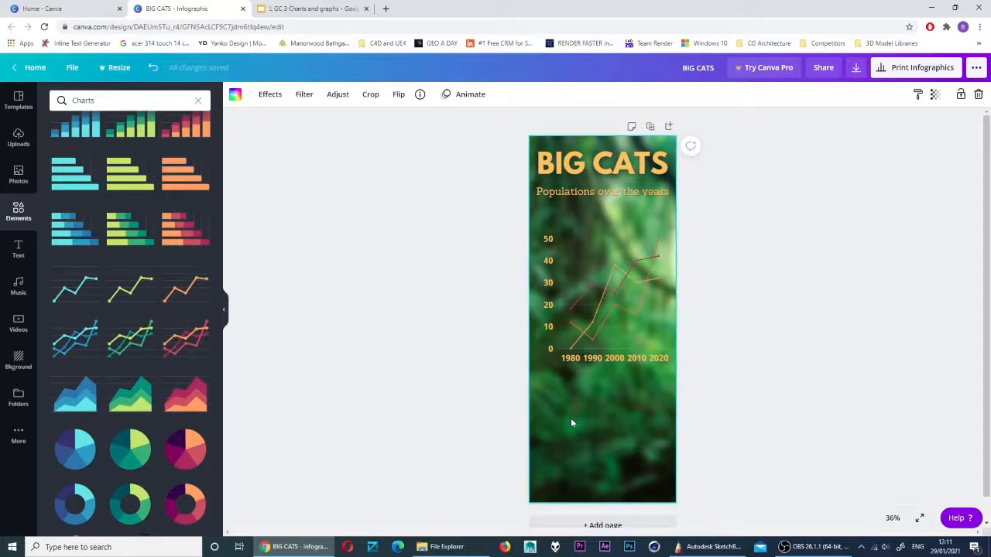
{"action": "left_click", "coordinate": [304, 94]}
{"action": "left_click", "coordinate": [336, 94]}
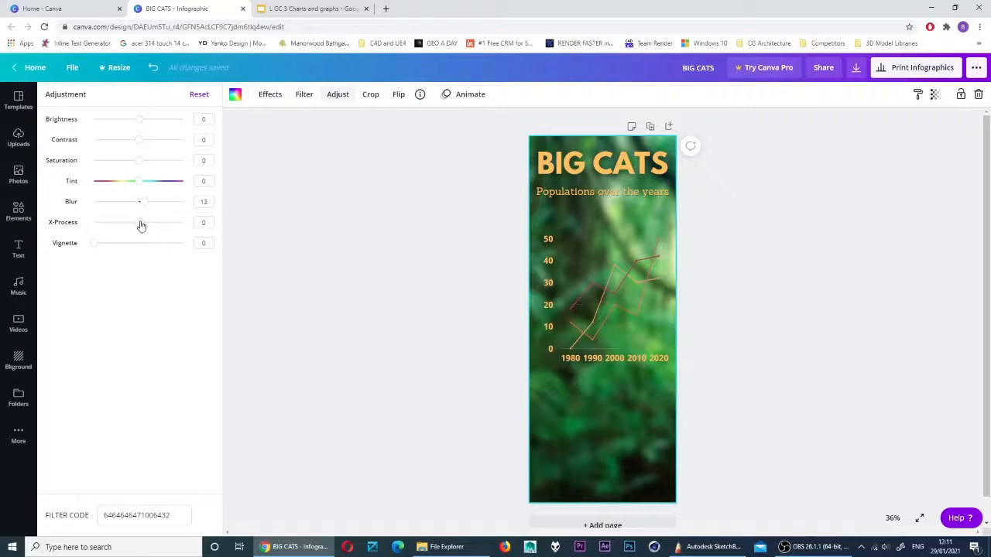
{"action": "left_click_drag", "start_coordinate": [141, 225], "coordinate": [156, 201]}
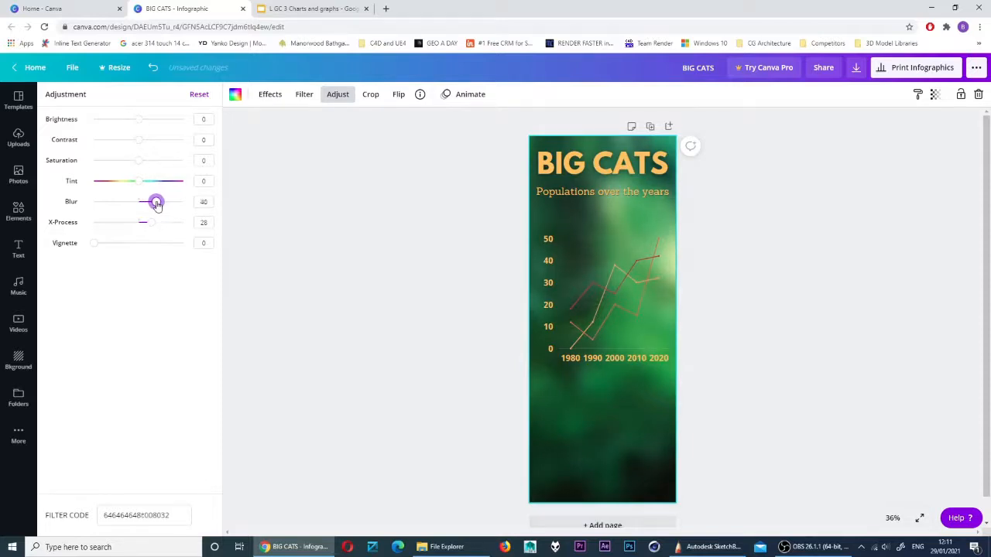
{"action": "left_click", "coordinate": [507, 403]}
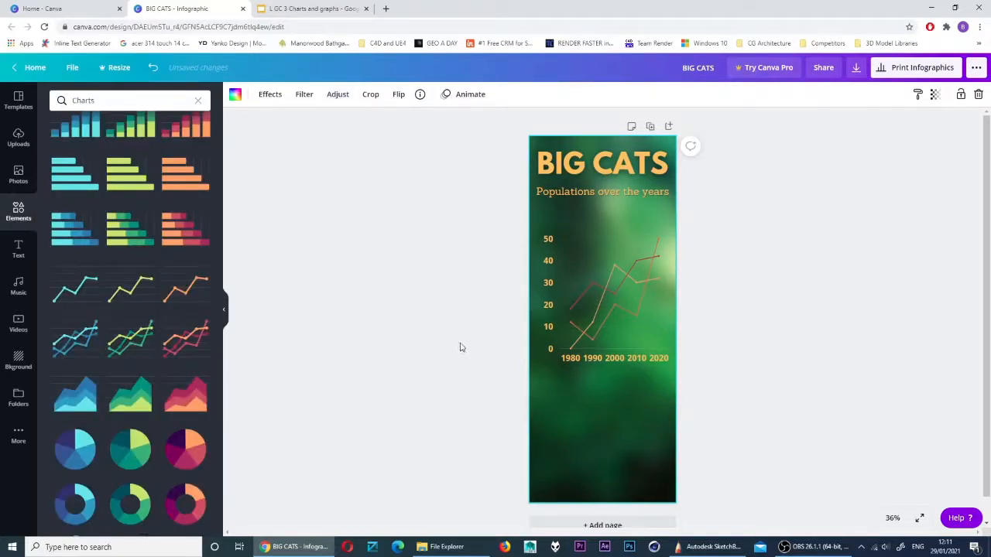
Delete the line chart, then undo to restore it
{"action": "left_click", "coordinate": [597, 295]}
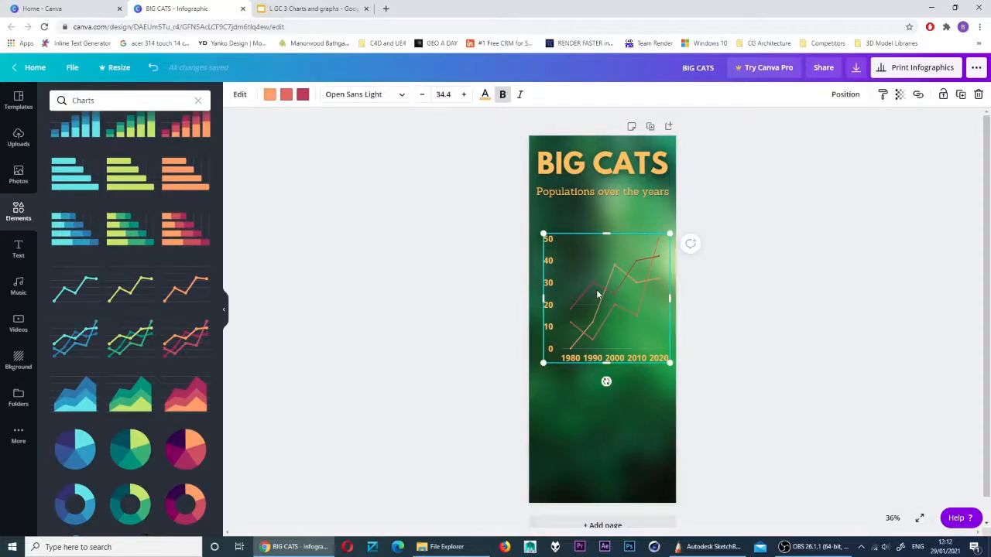
{"action": "key", "text": "Delete"}
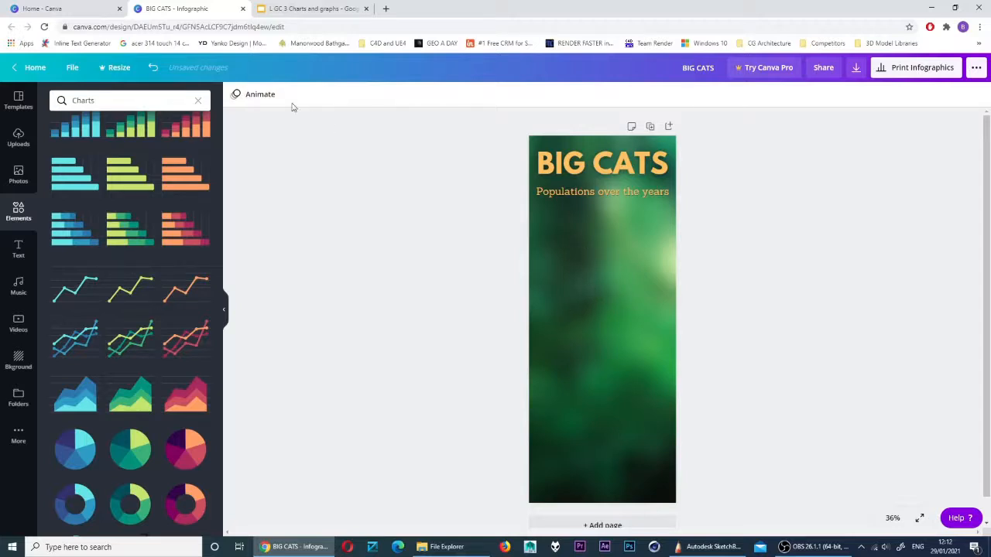
{"action": "left_click", "coordinate": [153, 69]}
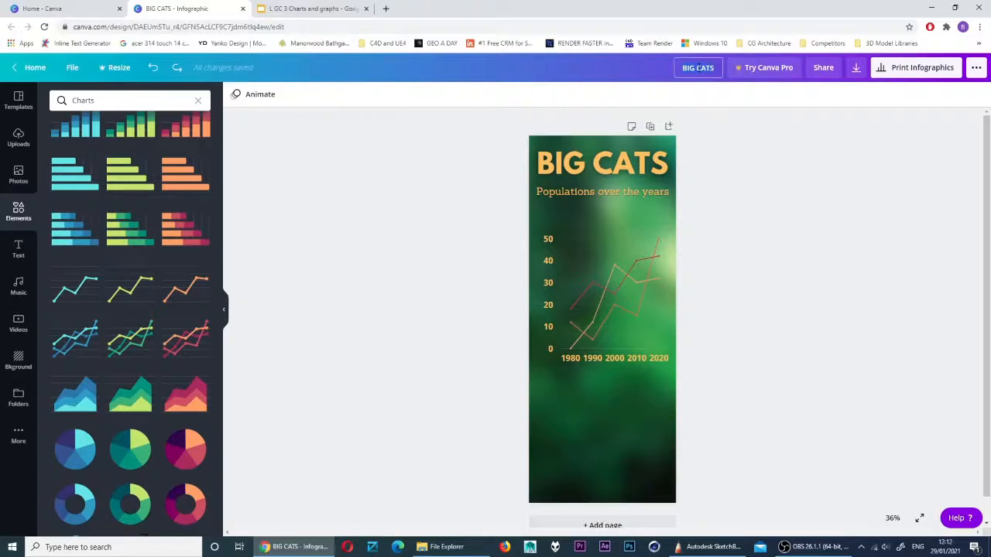
Rename the design to 'Big Cats infographic'
{"action": "left_click", "coordinate": [699, 67]}
{"action": "type", "text": "Big Cats infographic"}
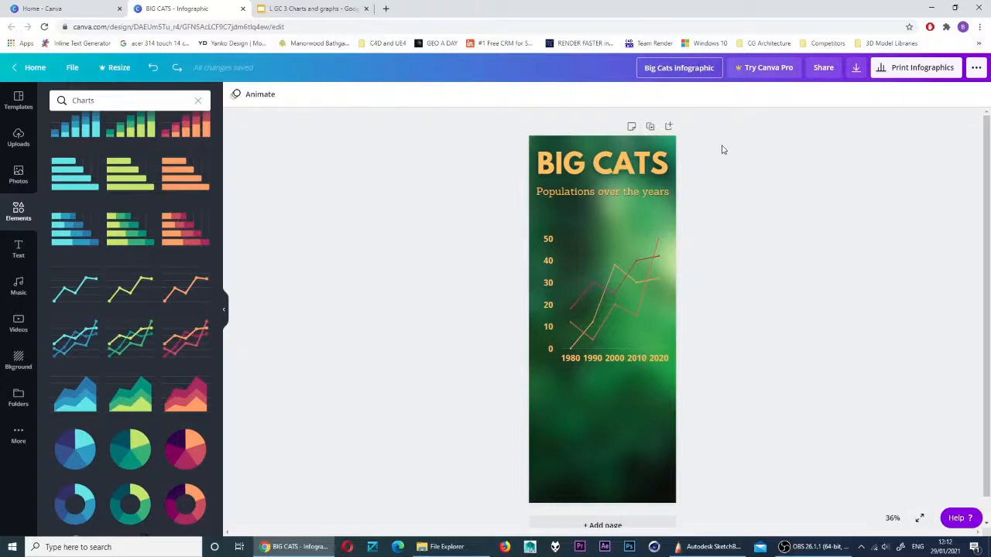
{"action": "left_click", "coordinate": [722, 149]}
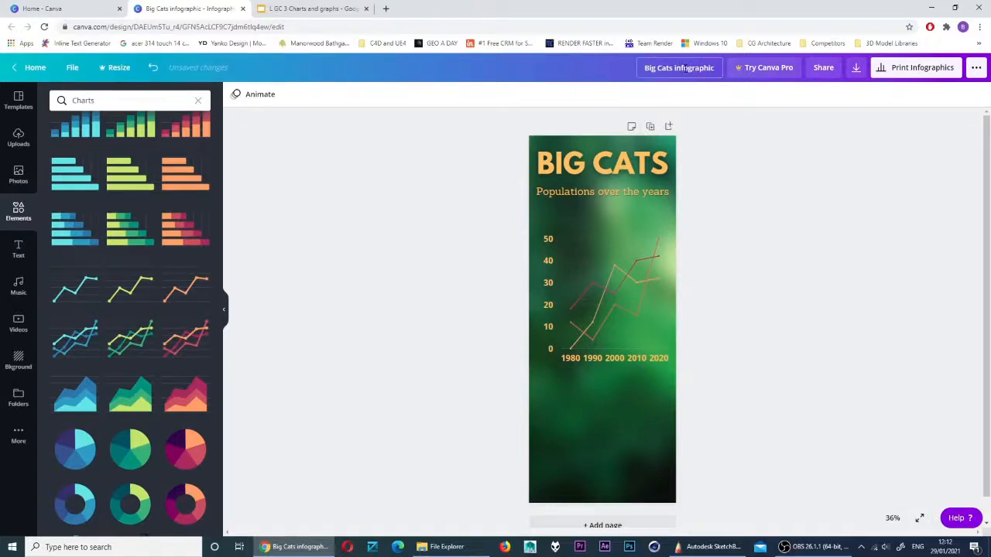